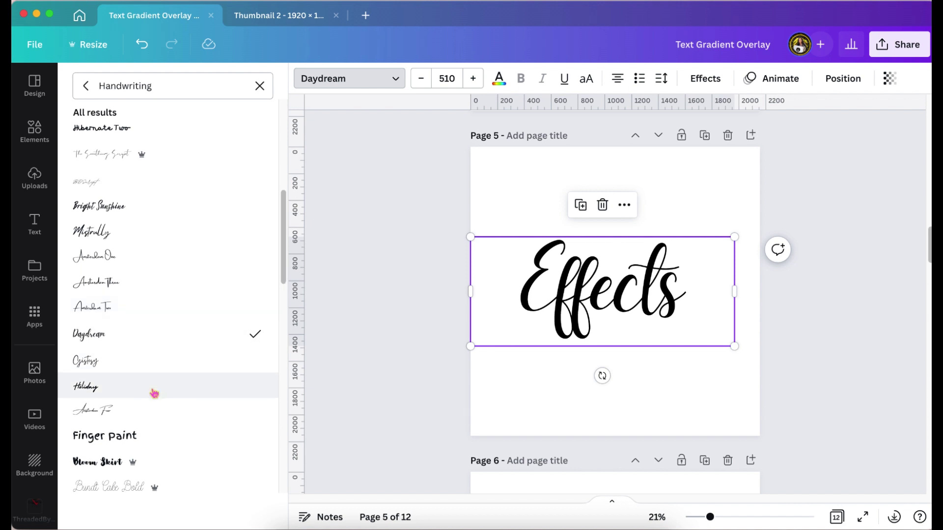
Step: Duplicate the Effects text, add a new Page 6, and place the copy on it
scroll(154, 393, down, 2)
scroll(154, 393, down, 3)
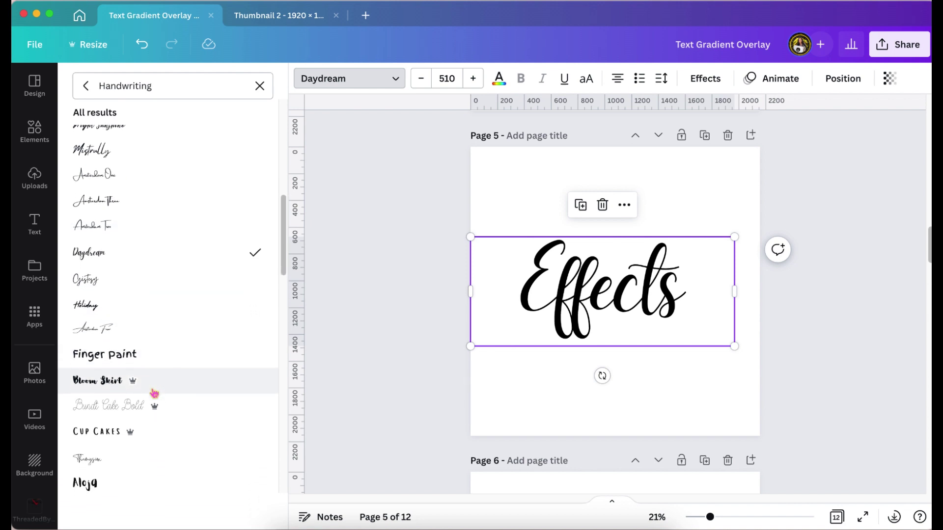
scroll(152, 391, down, 1)
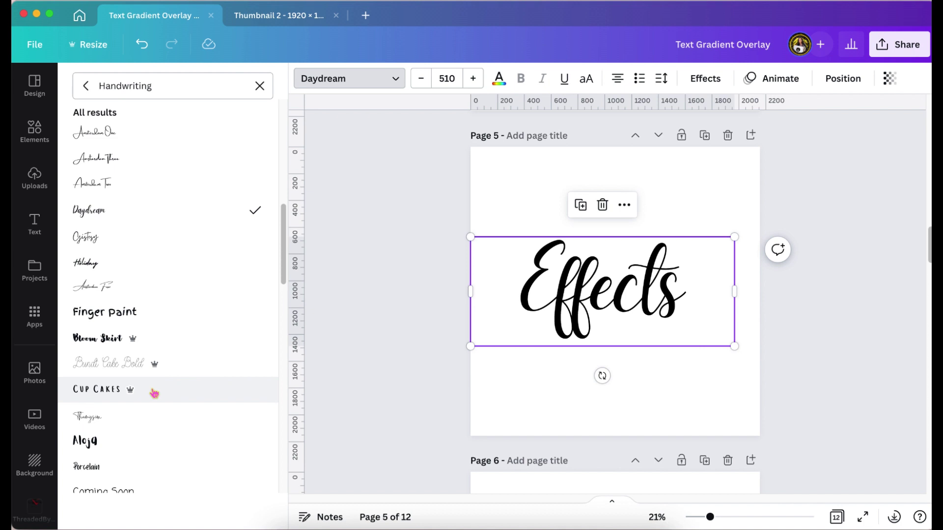
click(581, 205)
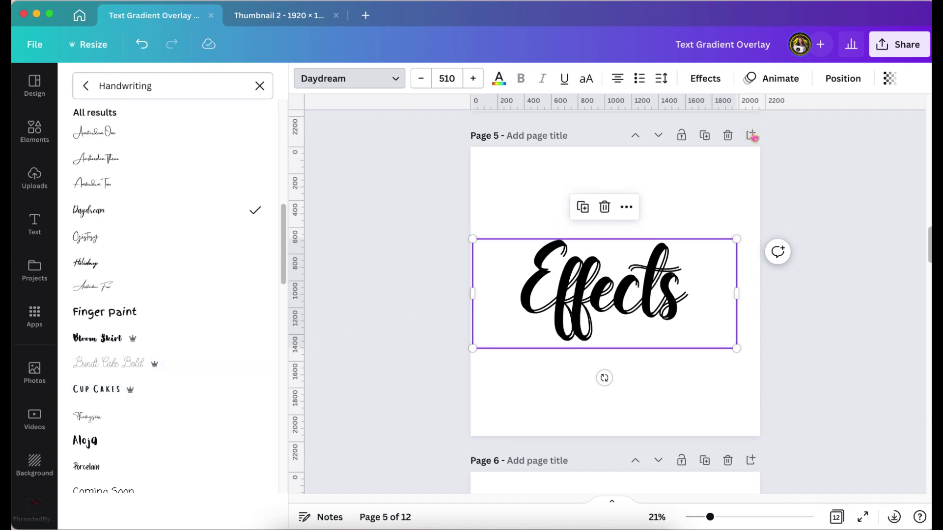
click(683, 222)
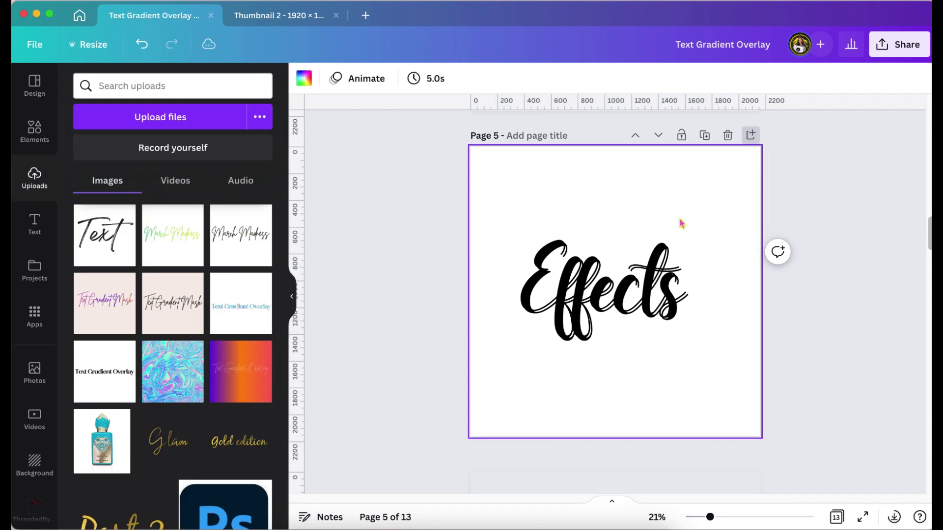
scroll(658, 248, down, 10)
scroll(658, 246, up, 5)
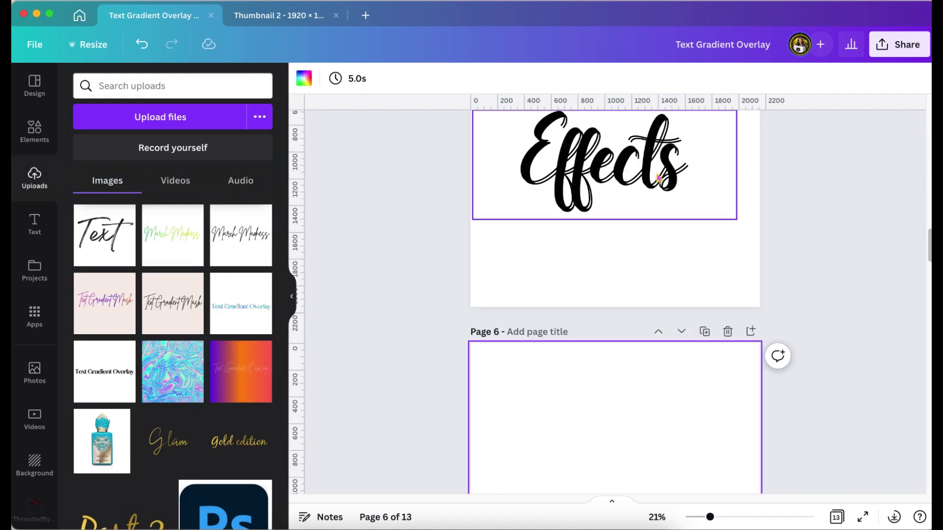
drag(655, 199, 657, 462)
scroll(656, 461, down, 2)
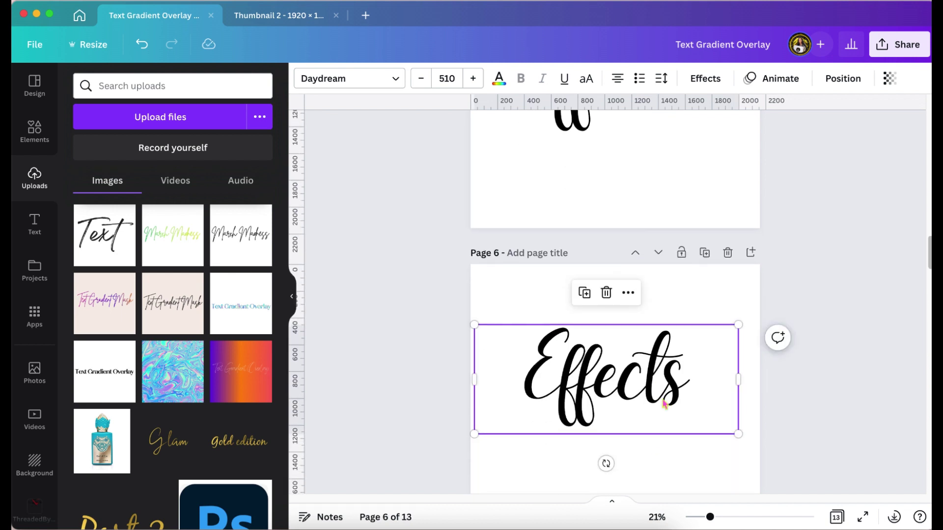
drag(668, 397, 674, 423)
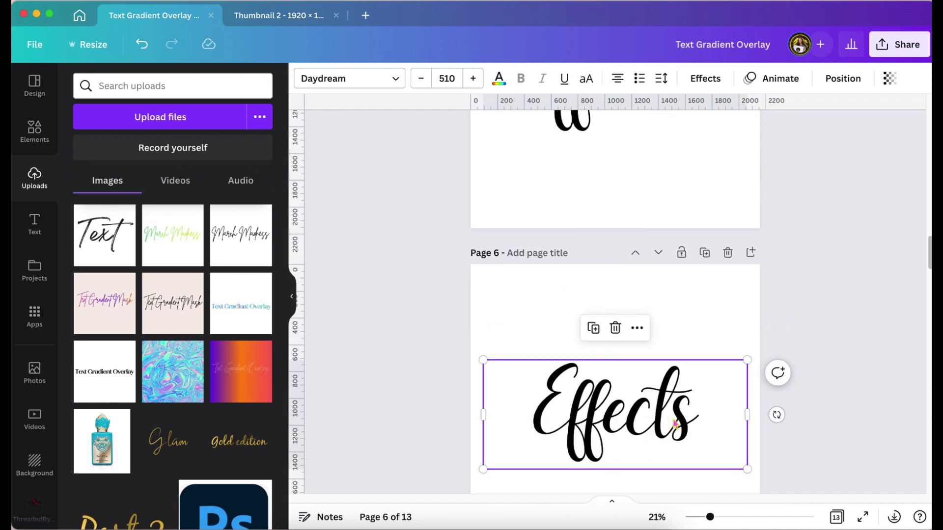
Step: Select the Effects text on Page 5
scroll(675, 423, up, 5)
click(665, 351)
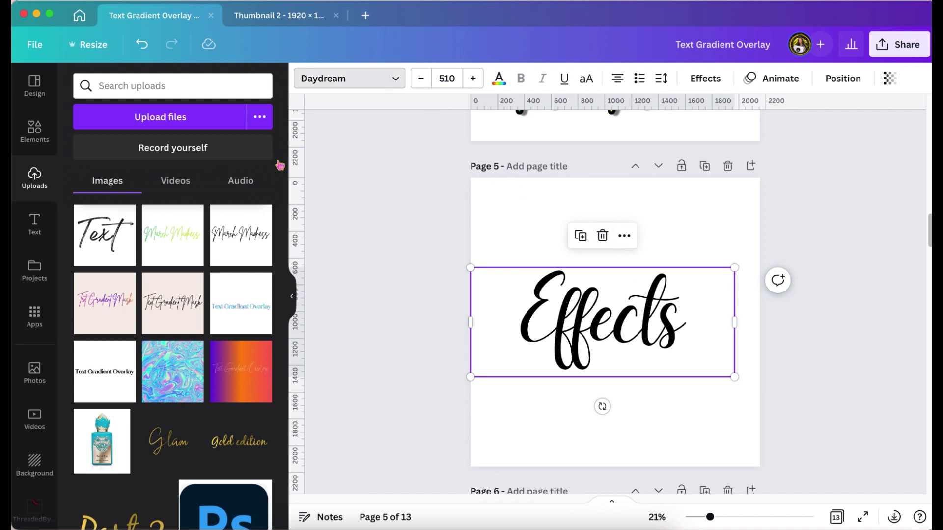
scroll(185, 361, down, 2)
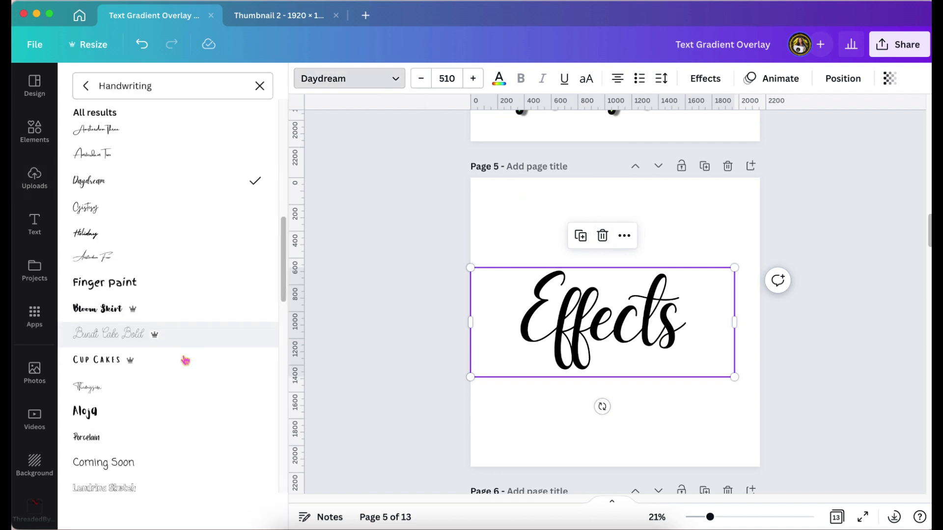
Step: Set the Page 5 text in the Versailles font
click(122, 172)
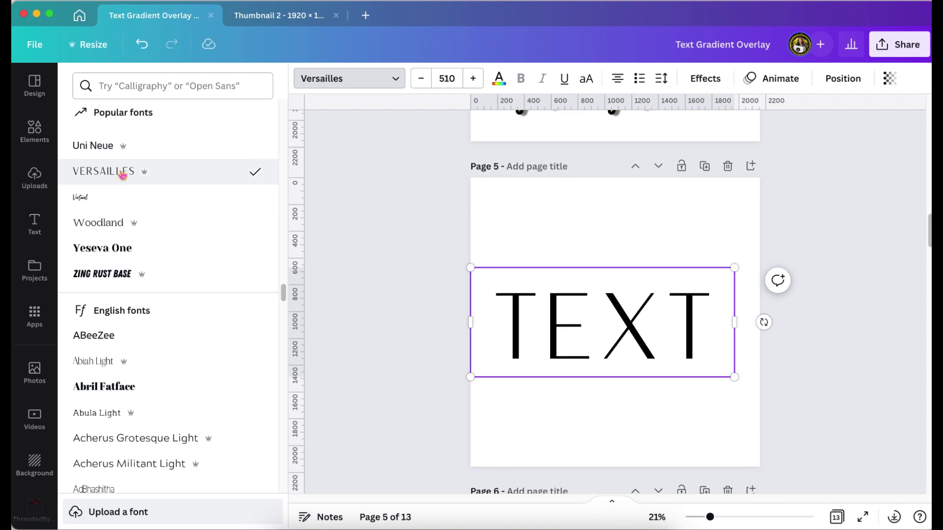
scroll(382, 251, down, 5)
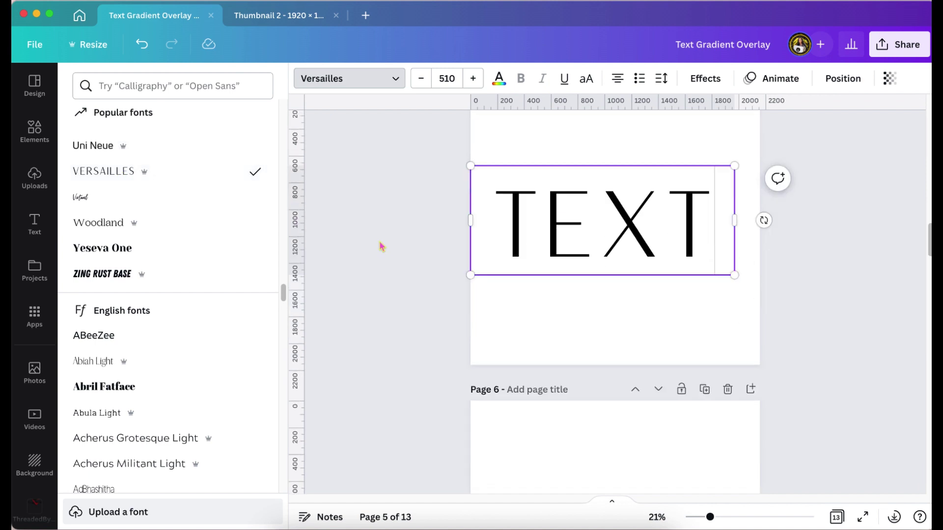
scroll(382, 246, up, 3)
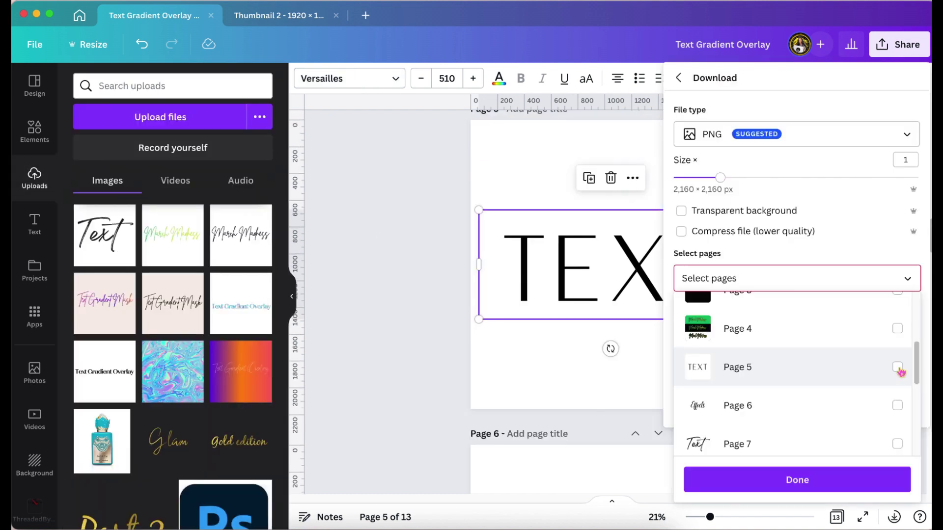
Step: Select Page 5 and Page 6 and start the PNG download
click(897, 367)
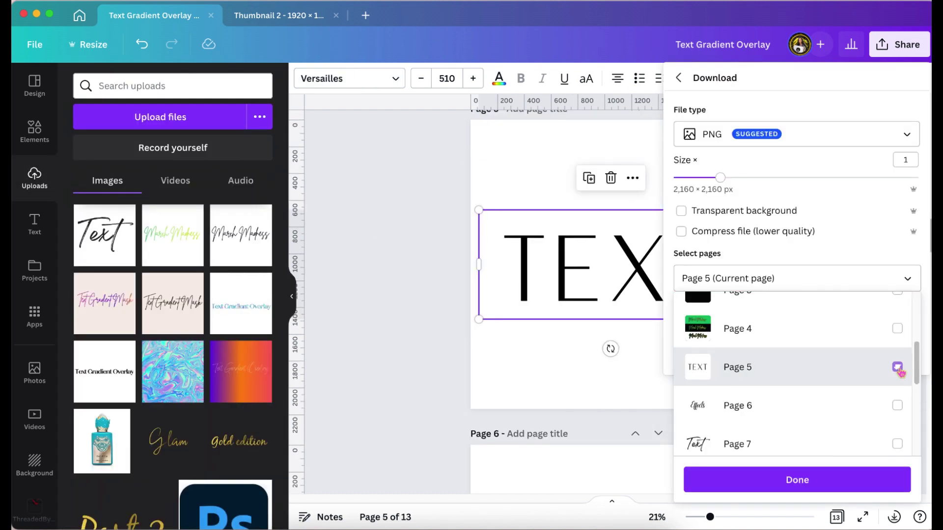
click(897, 406)
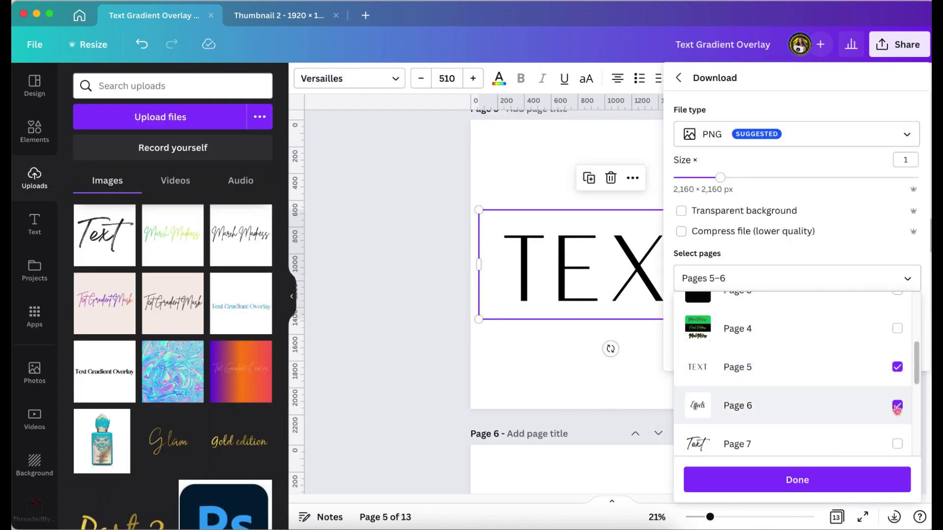
click(814, 480)
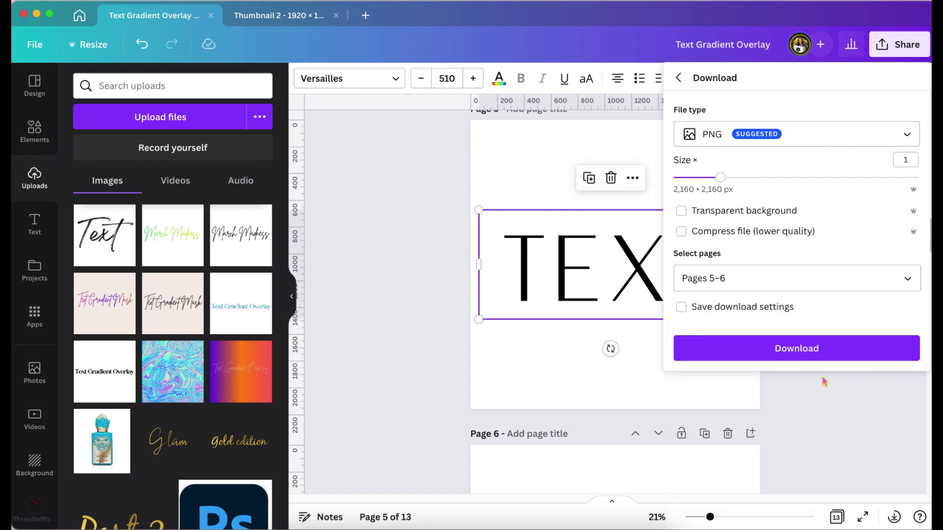
click(819, 350)
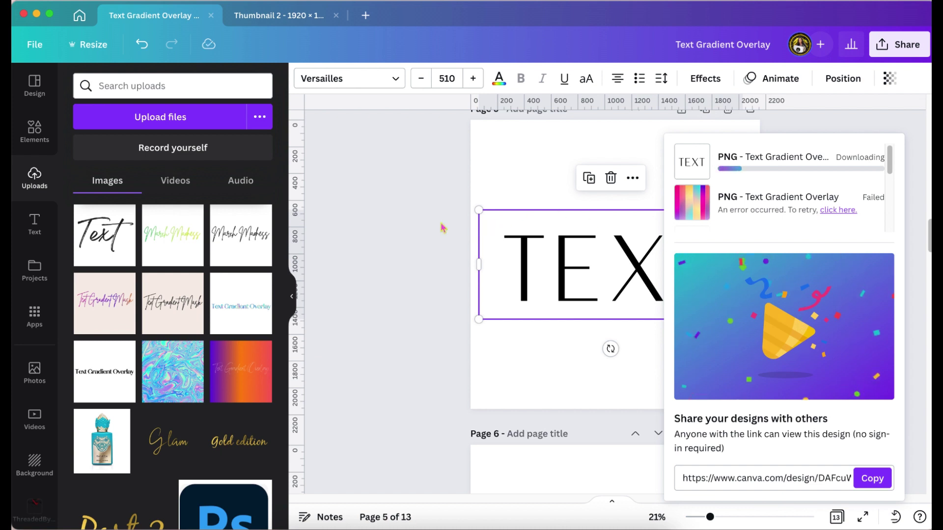
Step: Unzip the Text Gradient Overlay download in Downloads and preview 5.png
key(super+Tab)
click(410, 238)
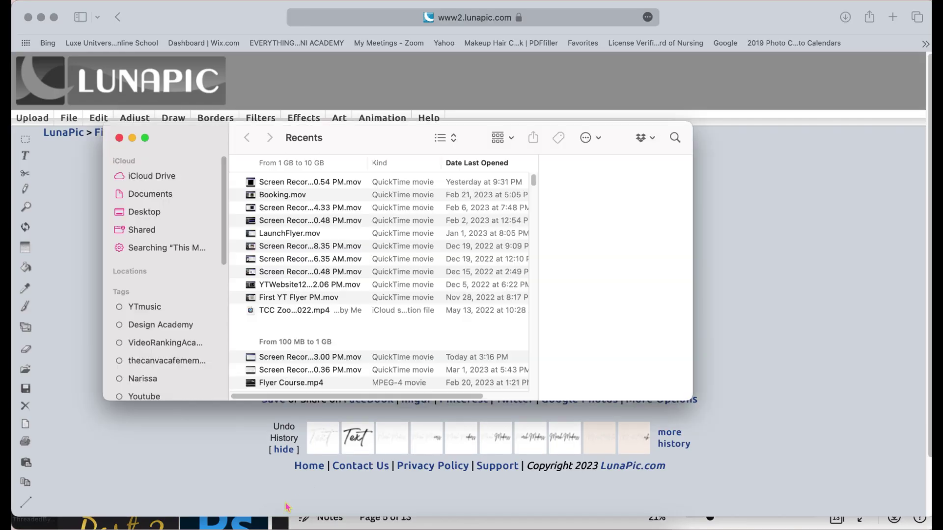
scroll(158, 275, down, 5)
click(150, 332)
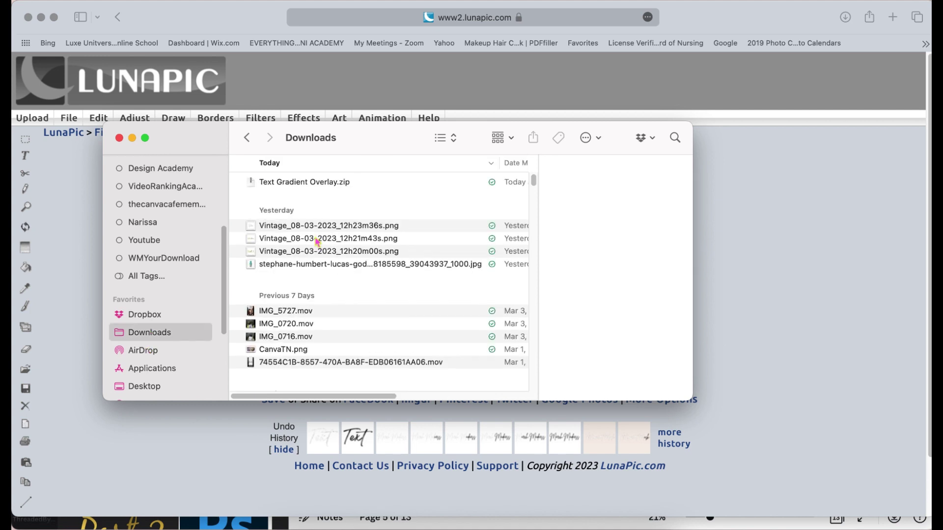
click(330, 183)
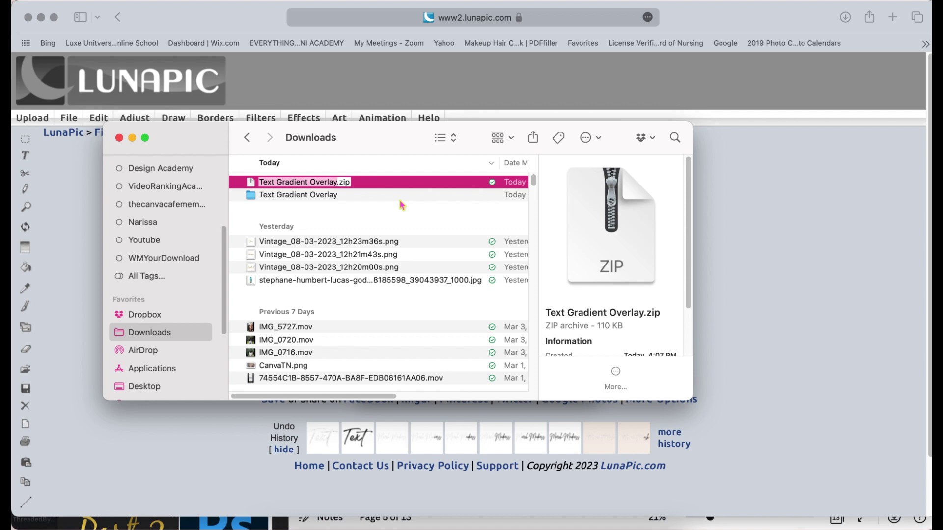
double_click(373, 199)
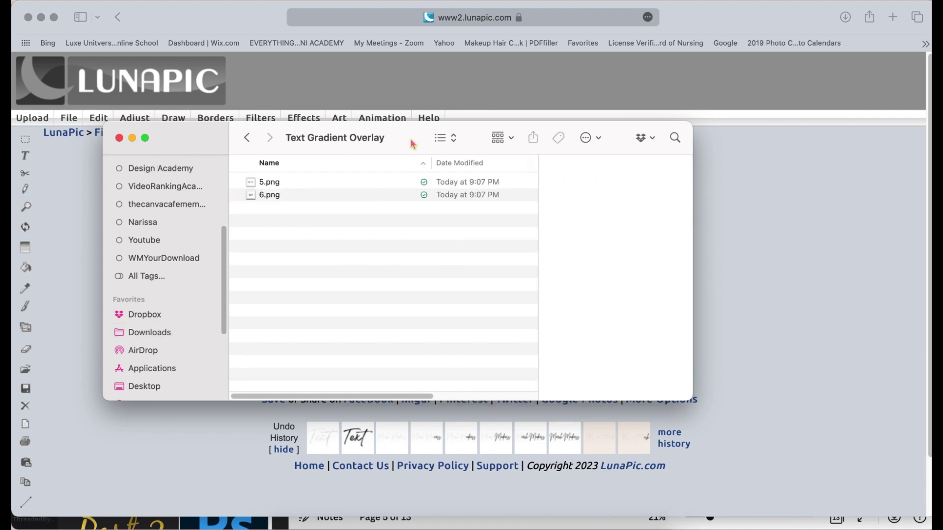
drag(412, 143, 462, 339)
click(346, 379)
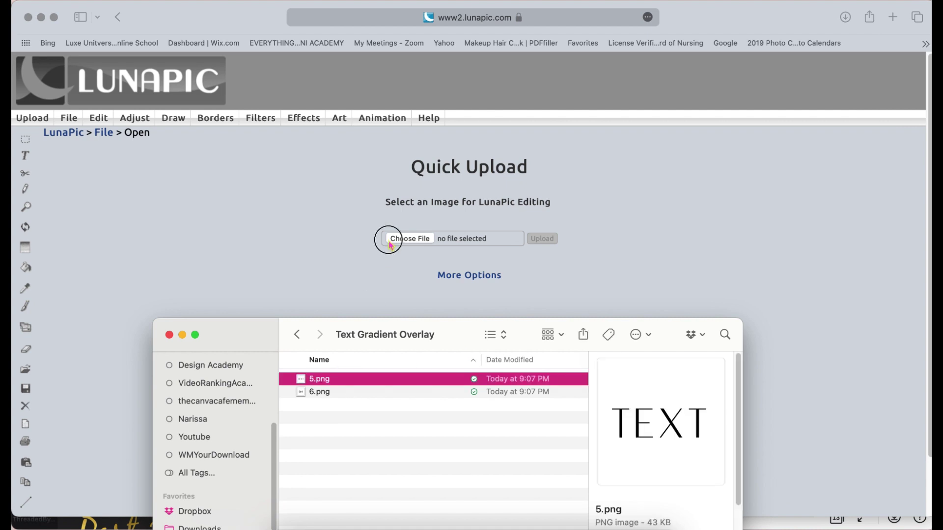
Step: In LunaPic's Quick Upload, choose 5.png from the Text Gradient Overlay folder
click(406, 241)
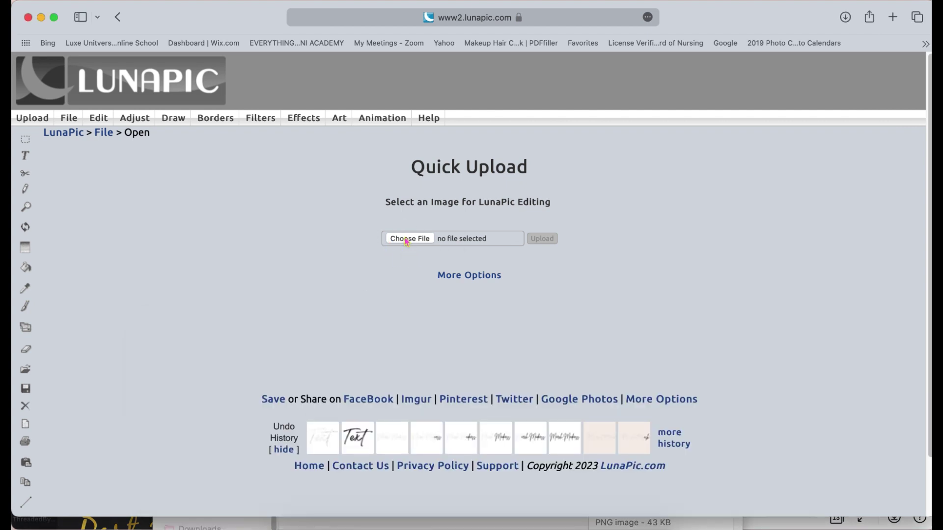
click(407, 239)
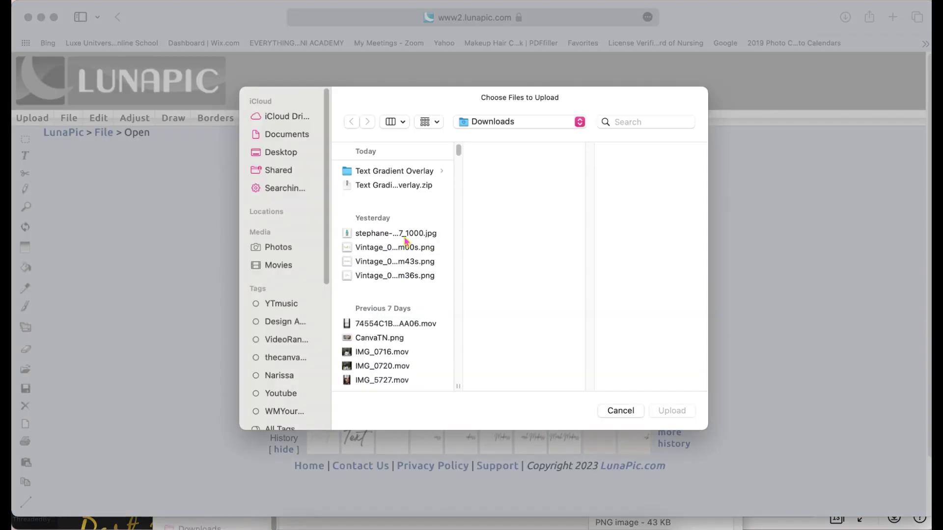
click(404, 171)
click(499, 170)
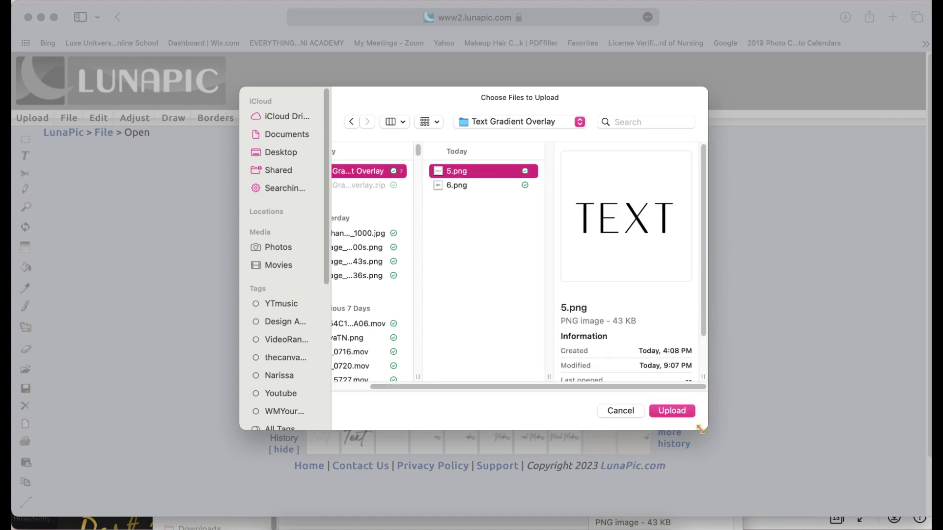
Step: Upload 5.png into LunaPic and start the magic wand colour selection
click(681, 414)
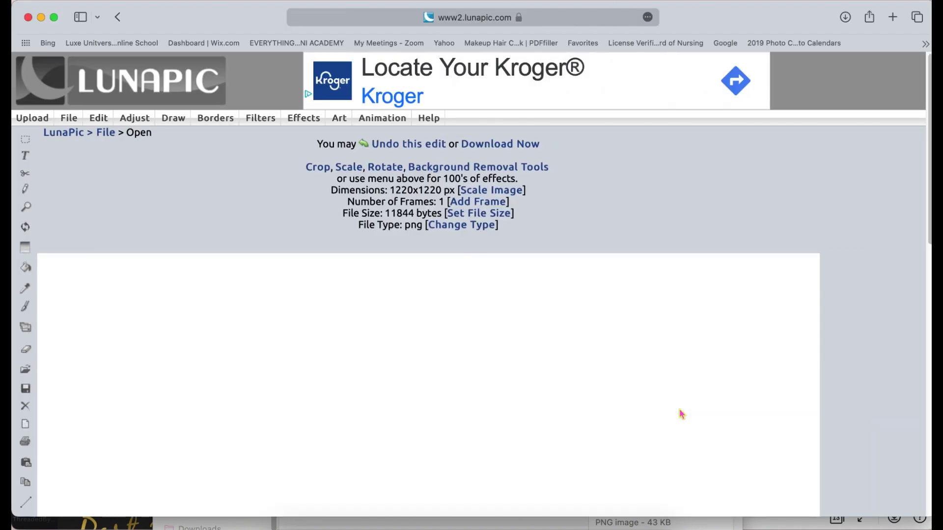
scroll(681, 414, down, 6)
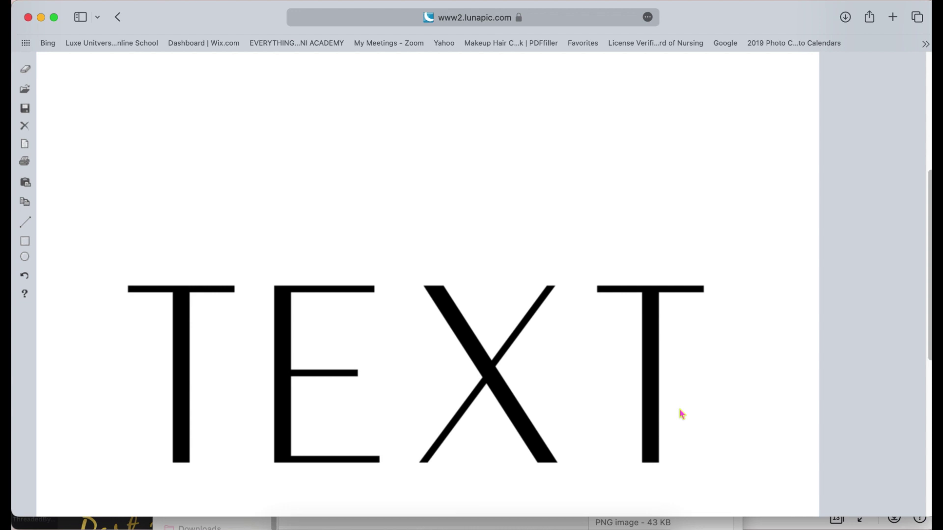
scroll(680, 410, up, 6)
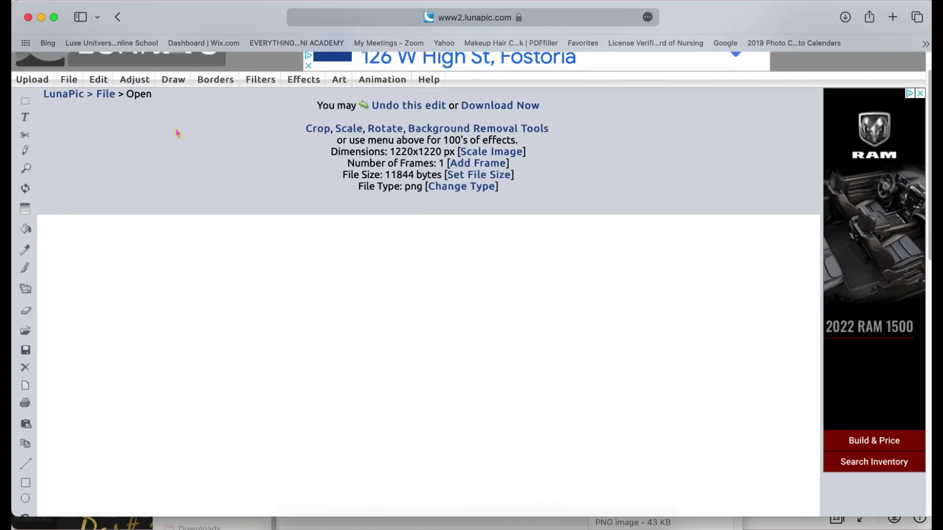
mouse_move(98, 80)
click(117, 237)
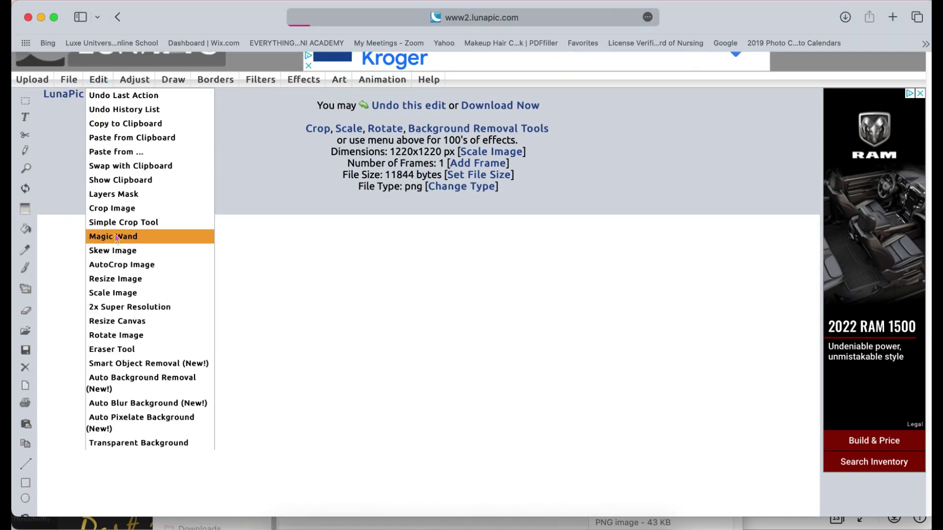
Step: Save the TEXT image with its letters knocked out via Download Now
scroll(232, 329, down, 5)
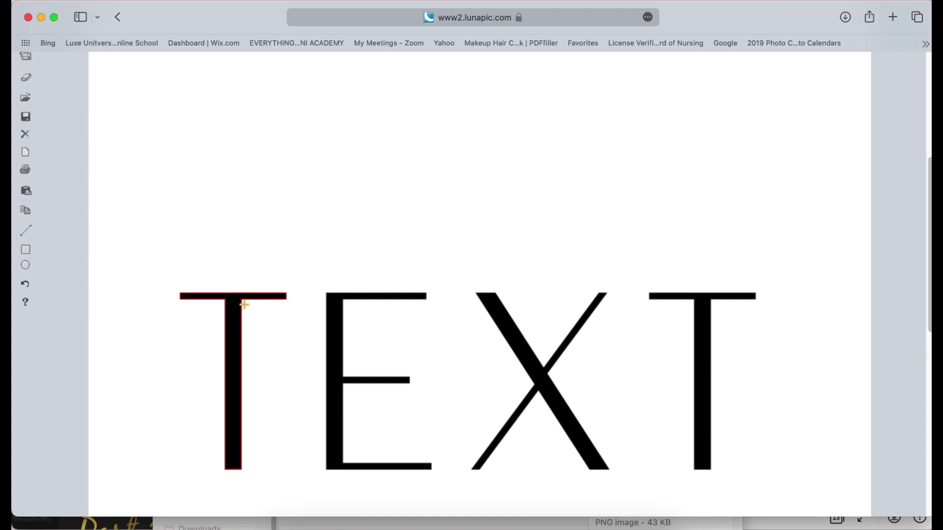
scroll(275, 256, up, 5)
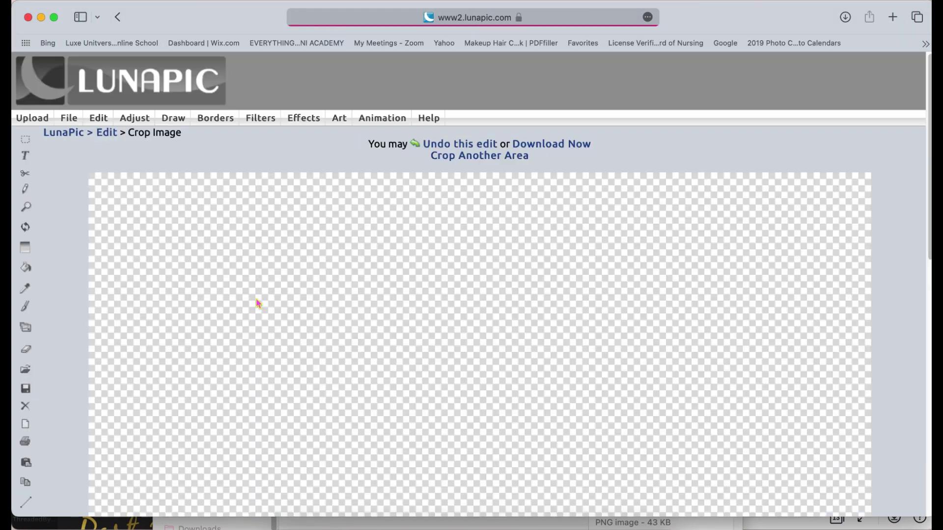
scroll(257, 305, down, 4)
scroll(256, 301, down, 5)
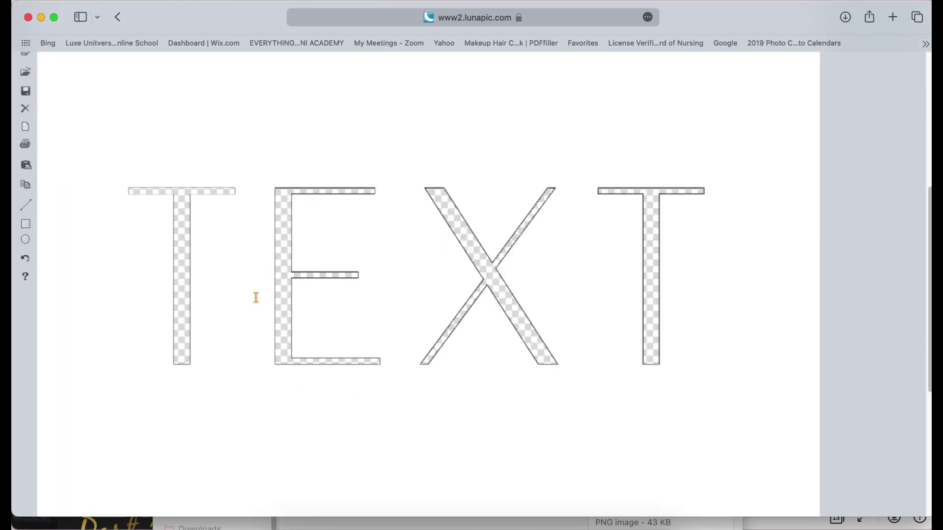
scroll(524, 150, up, 10)
click(525, 150)
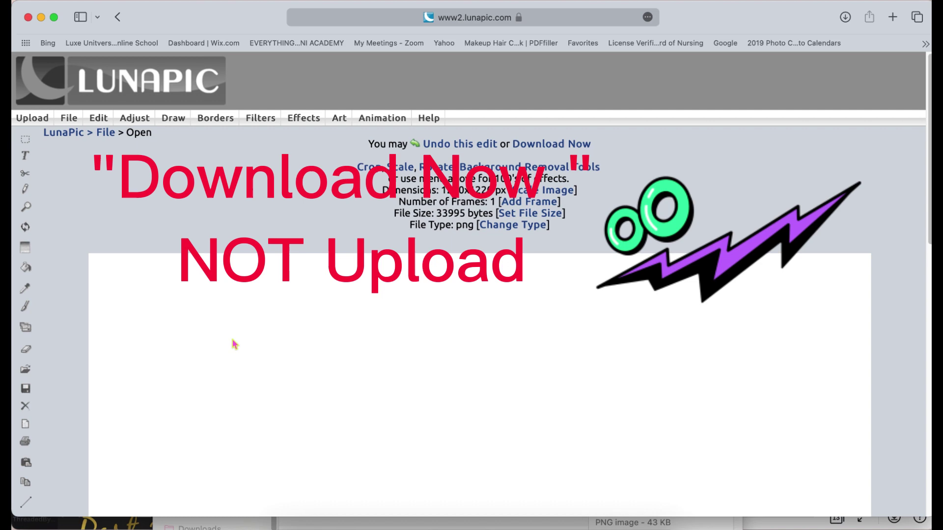
Step: Magic-wand select the black Effects lettering and cut it out to transparency
scroll(234, 344, down, 8)
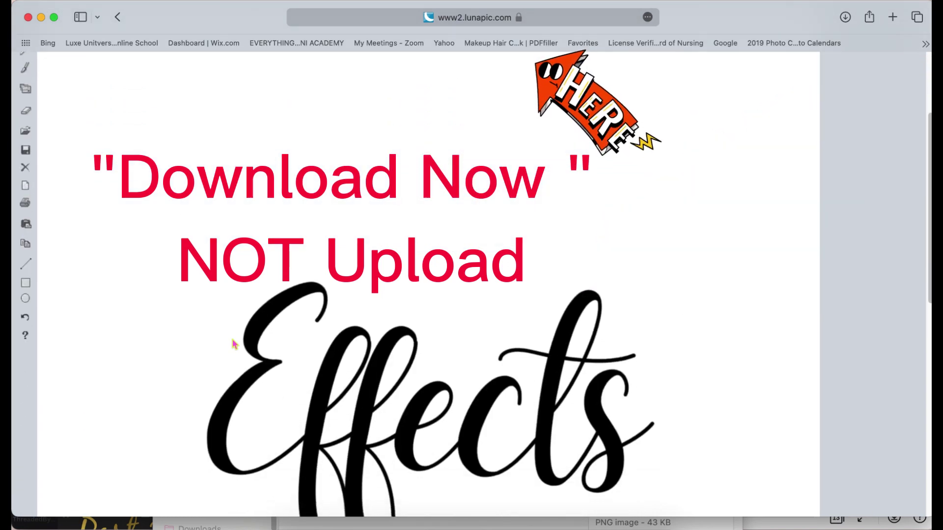
scroll(234, 344, up, 8)
mouse_move(72, 90)
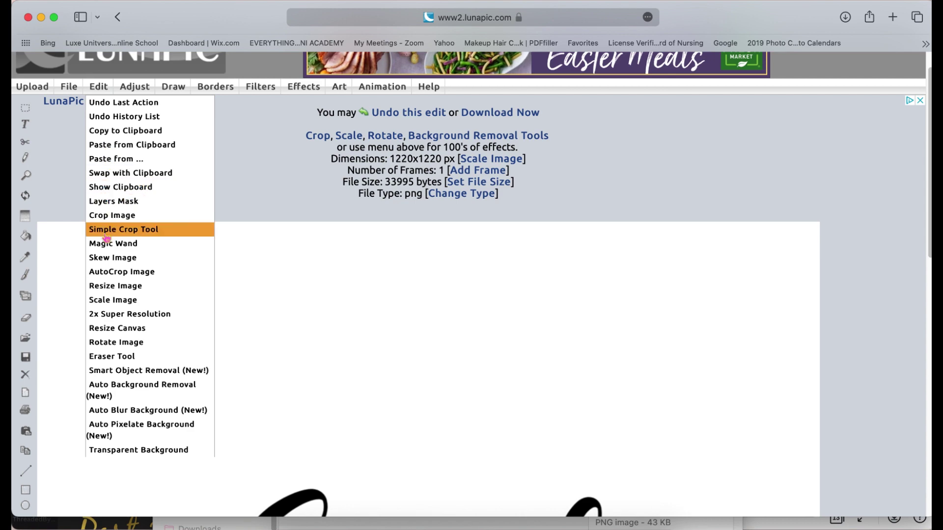
click(106, 244)
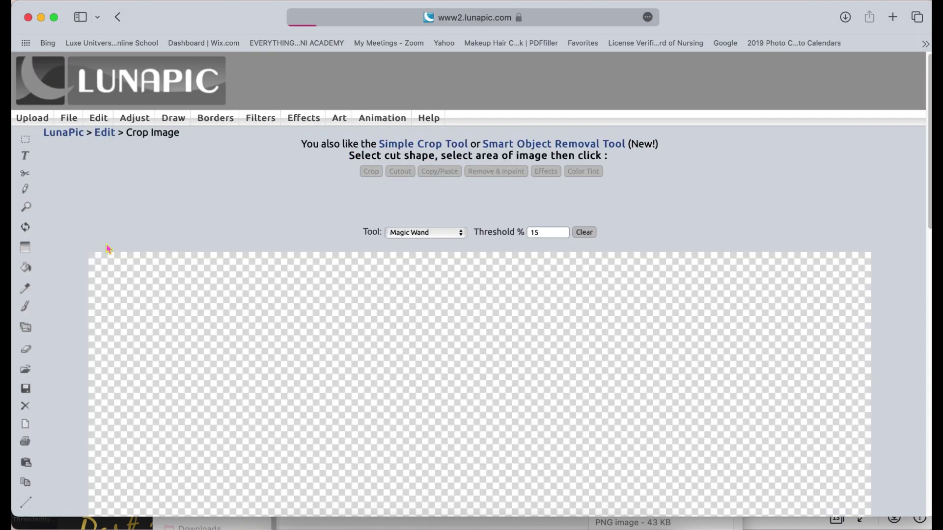
scroll(134, 349, down, 5)
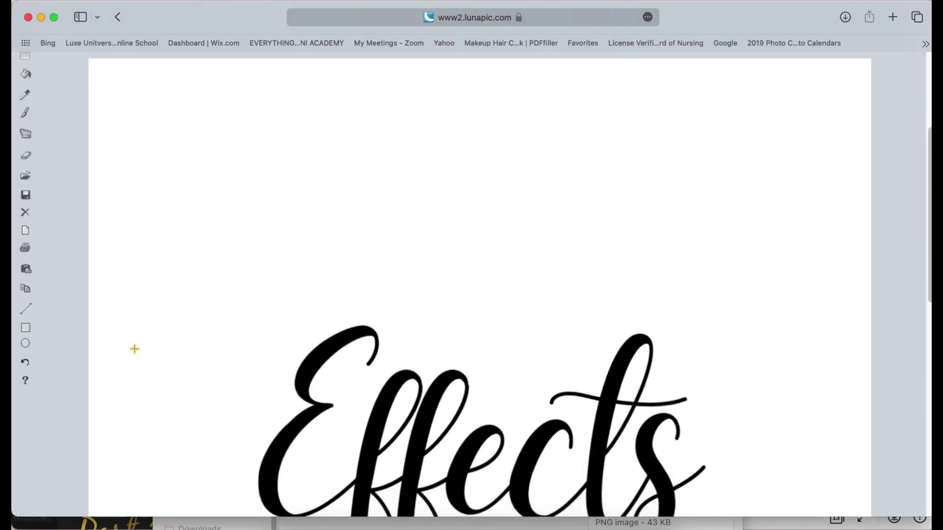
scroll(134, 349, down, 3)
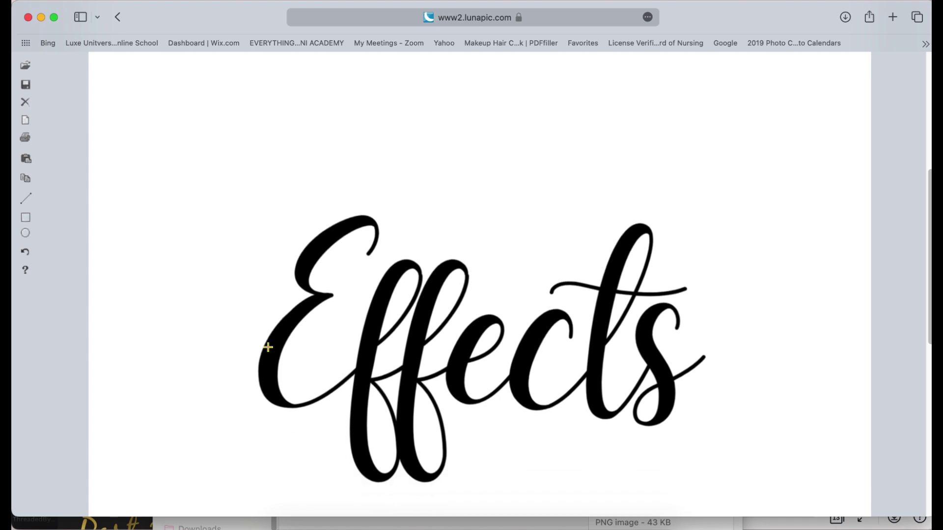
click(270, 348)
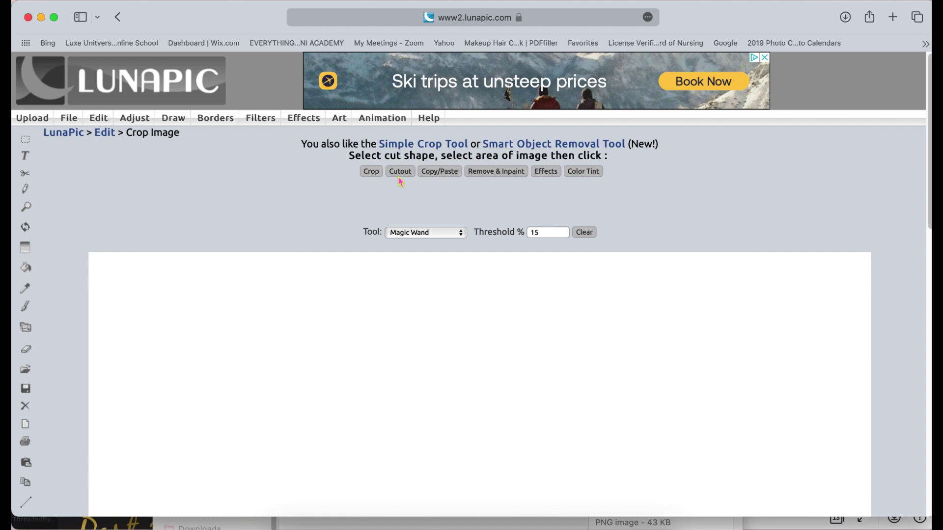
click(400, 173)
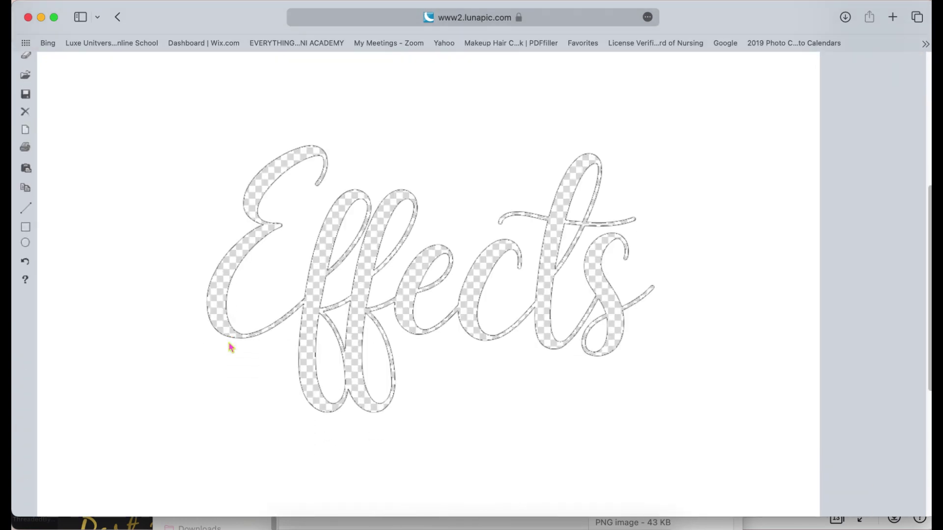
scroll(231, 346, up, 3)
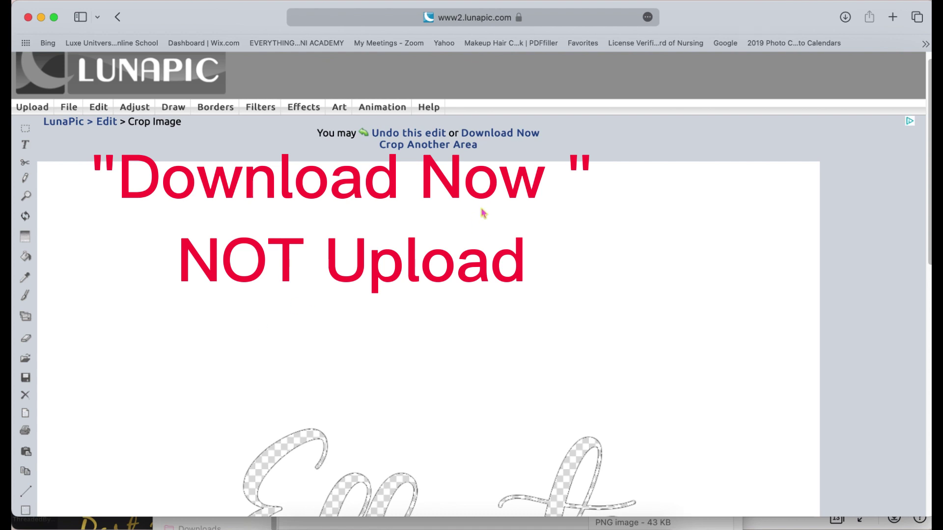
Step: Download the cut-out Effects image, then drag both imageedit PNGs into Canva's Uploads
click(518, 137)
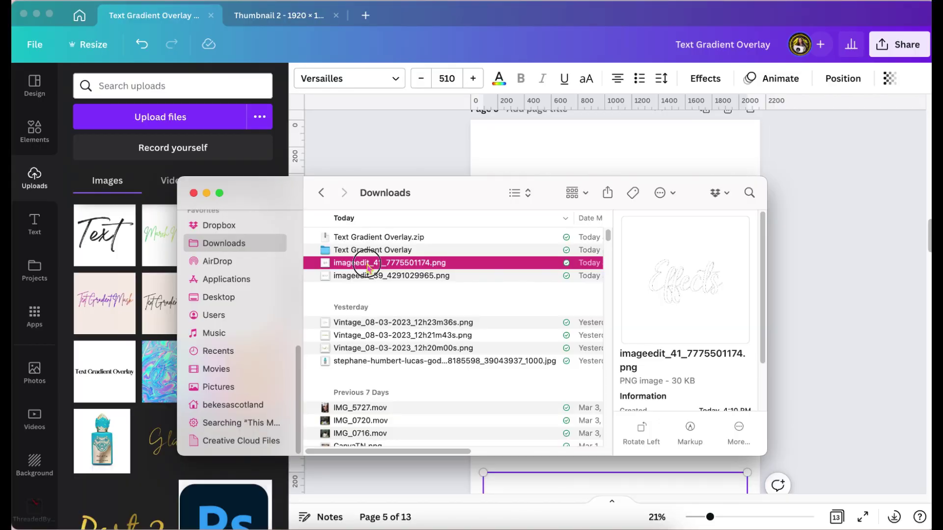
shift+click(369, 275)
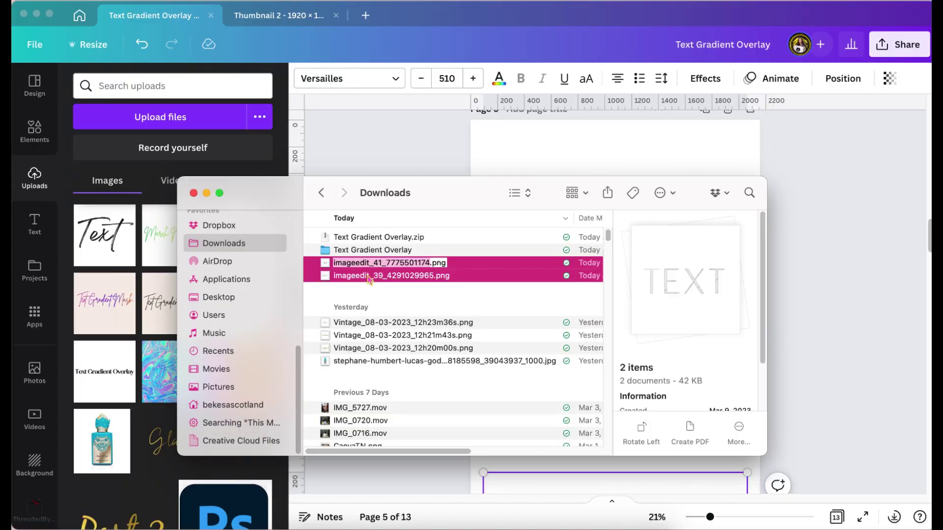
drag(170, 330, 193, 195)
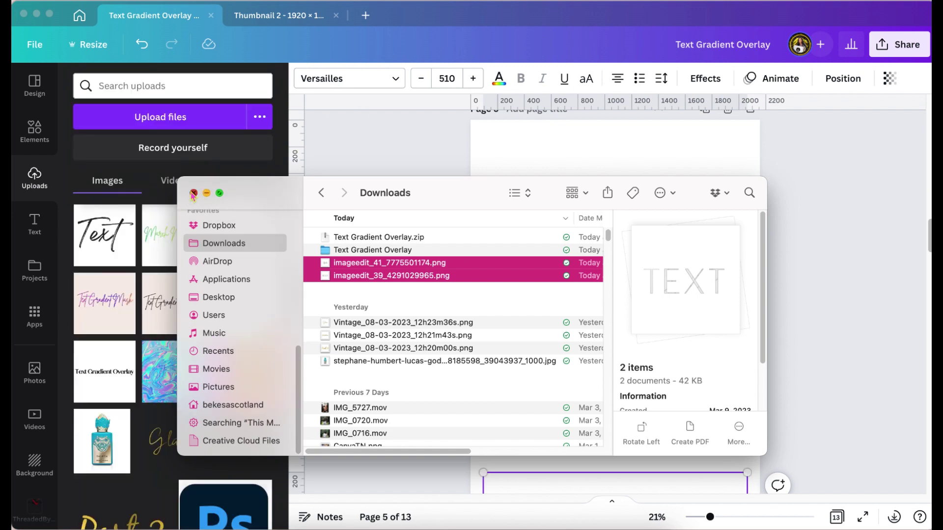
click(193, 194)
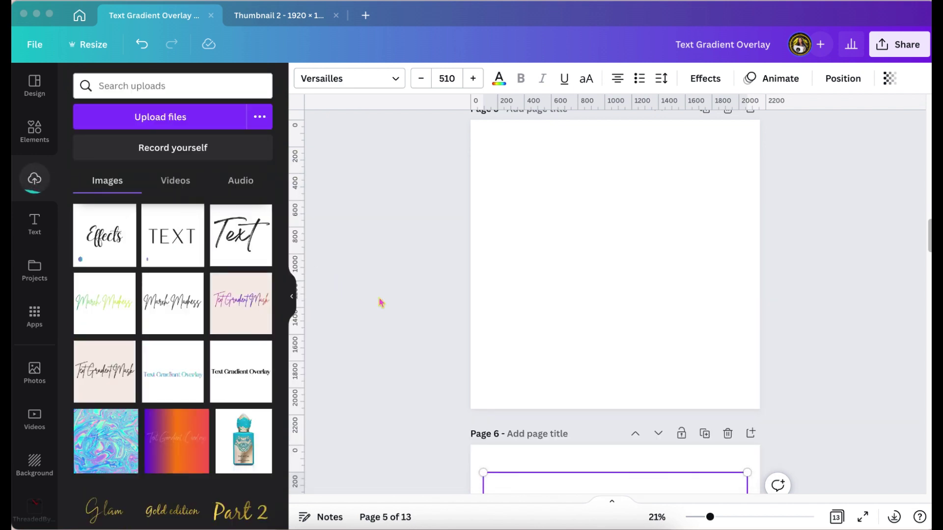
scroll(381, 302, up, 2)
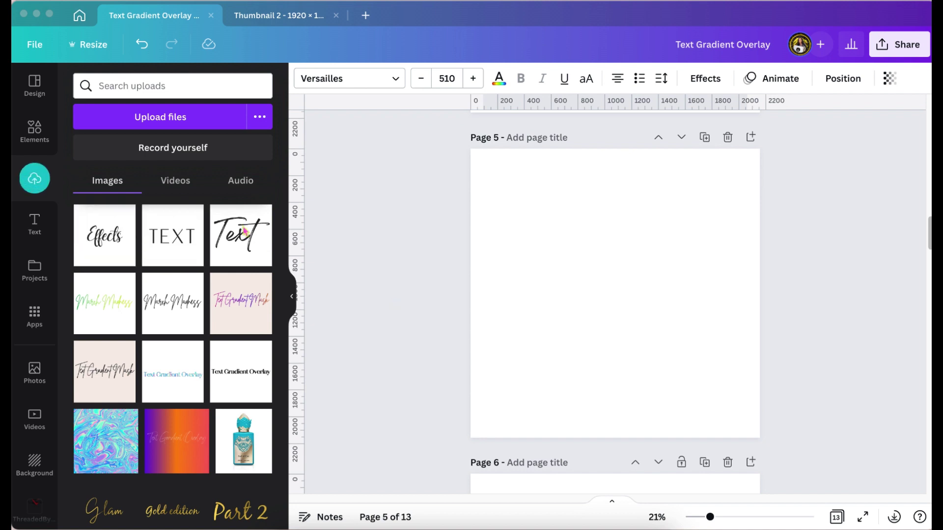
Step: Add the TEXT upload to Page 5 and enlarge it to about 2,002 px square
click(178, 244)
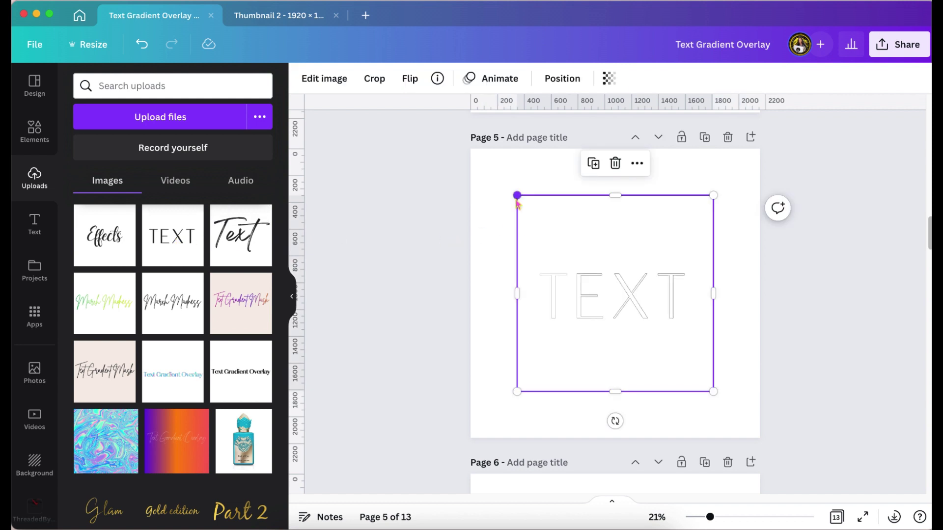
drag(499, 173, 470, 148)
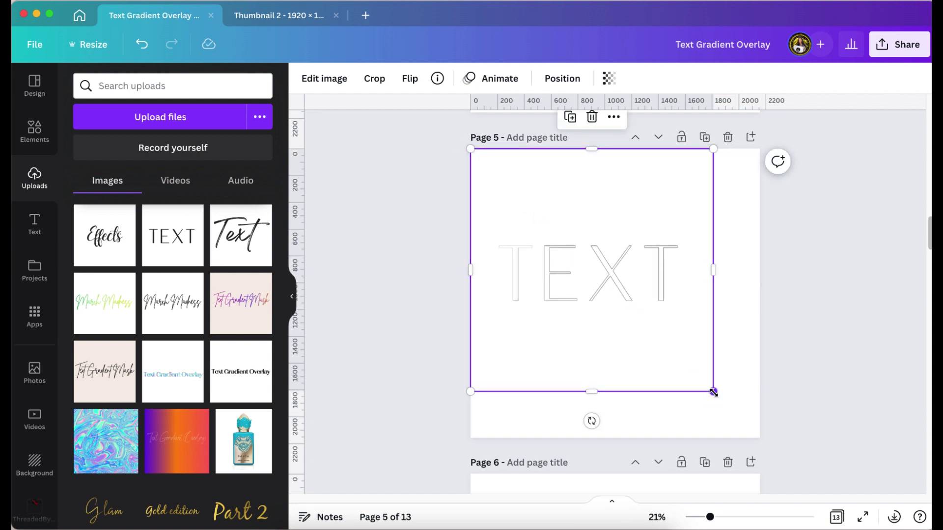
drag(714, 391, 743, 420)
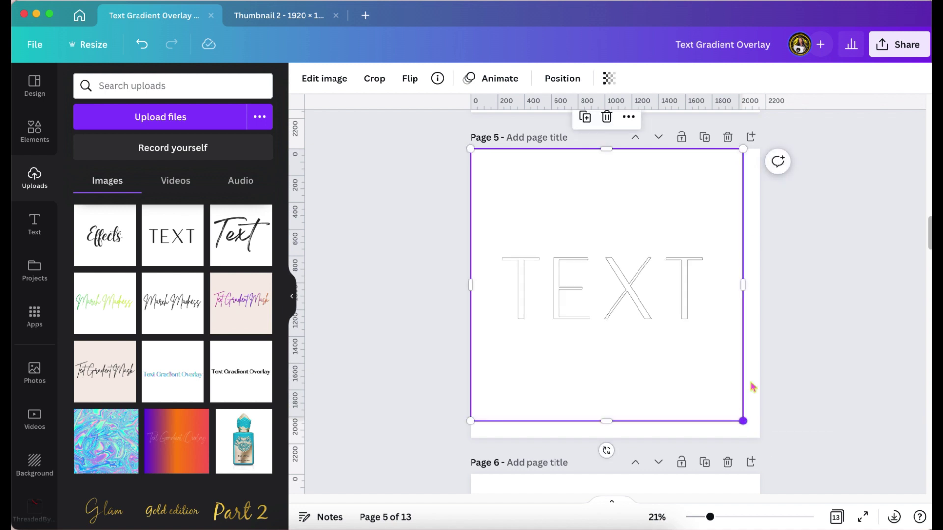
Step: Add a gold gradient image from Elements to Page 5 and send it behind the TEXT
click(41, 130)
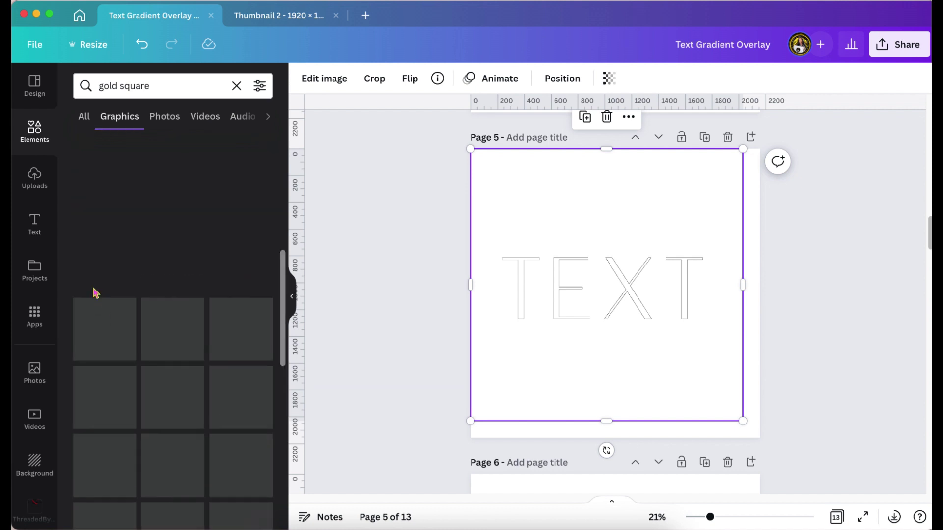
click(237, 86)
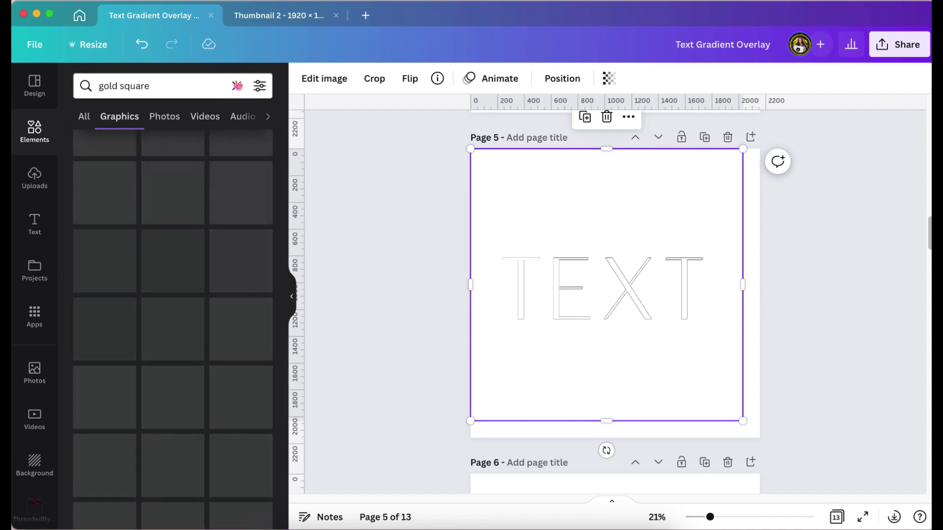
click(237, 86)
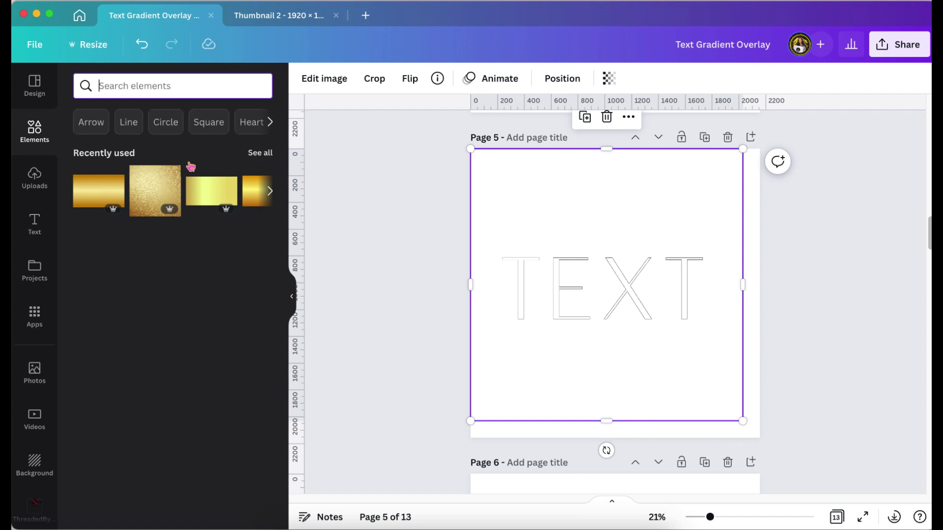
click(97, 189)
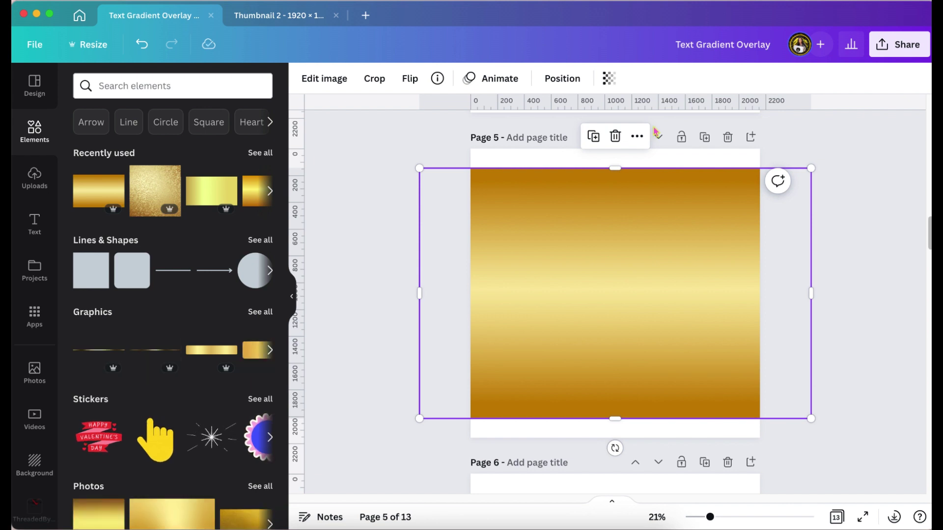
click(565, 82)
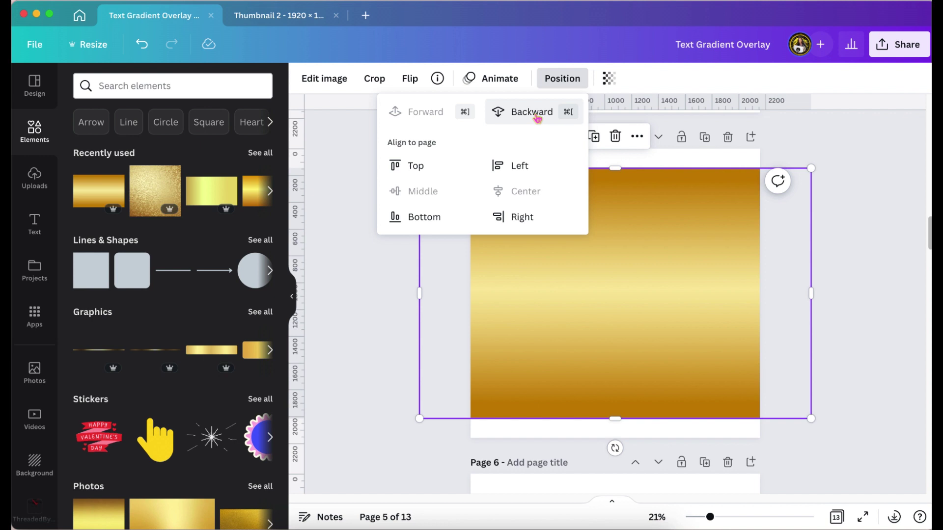
click(538, 117)
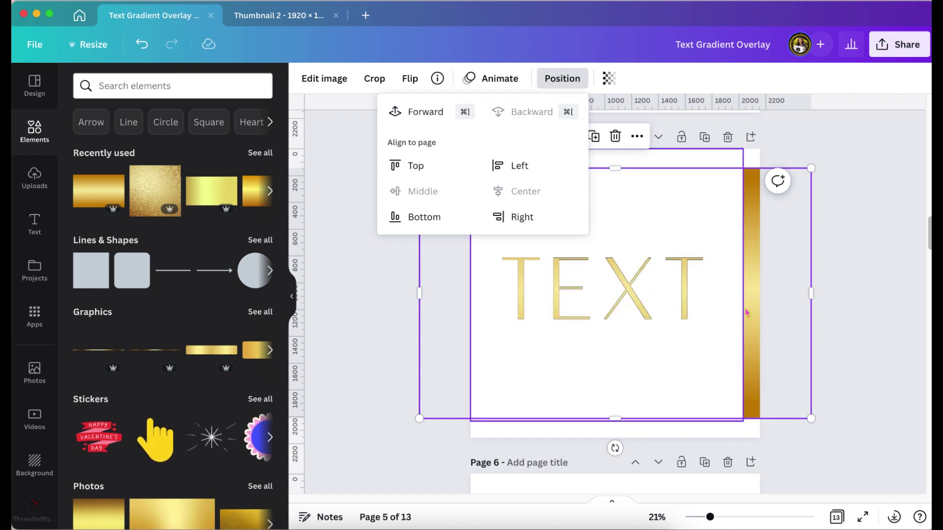
Step: Shrink the gold gradient to sit behind the letters, zoom Page 5 to about 31%, and deselect
drag(812, 307, 781, 298)
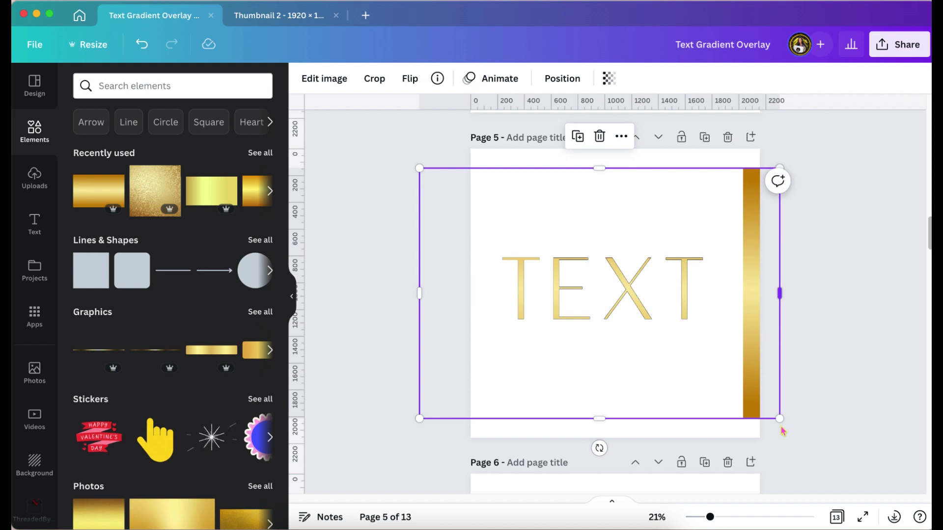
drag(765, 415, 759, 413)
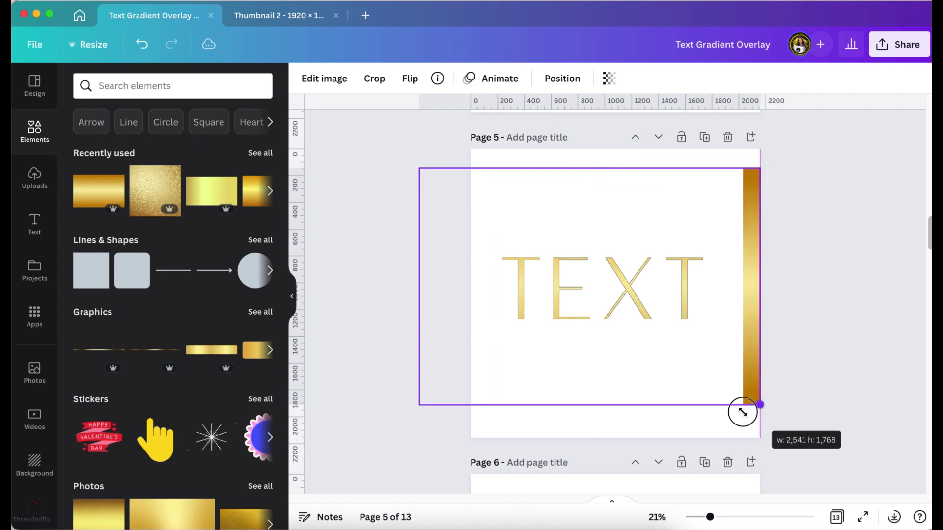
drag(743, 413, 715, 399)
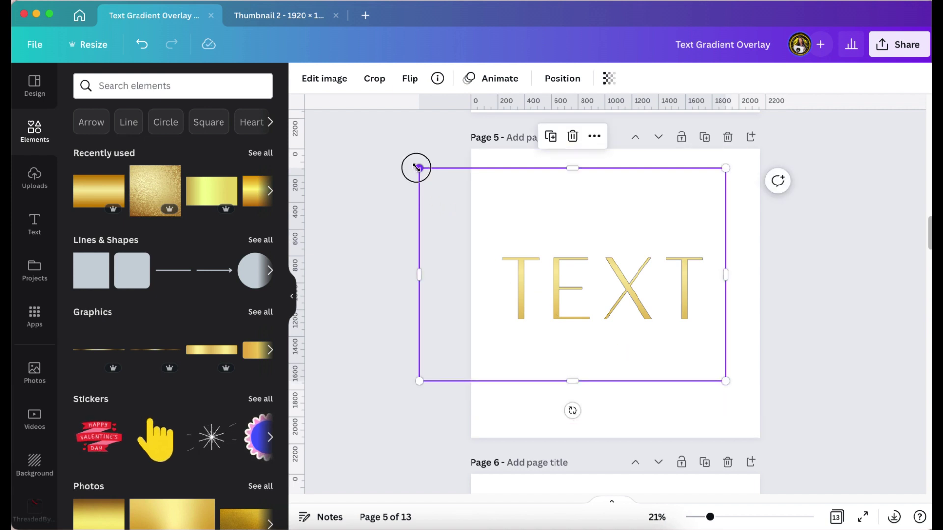
drag(416, 168, 522, 190)
click(511, 214)
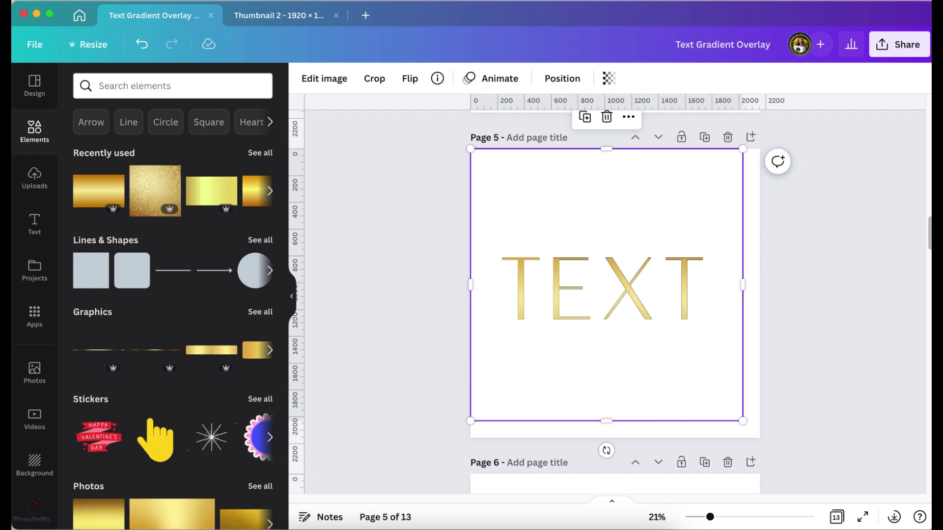
click(724, 518)
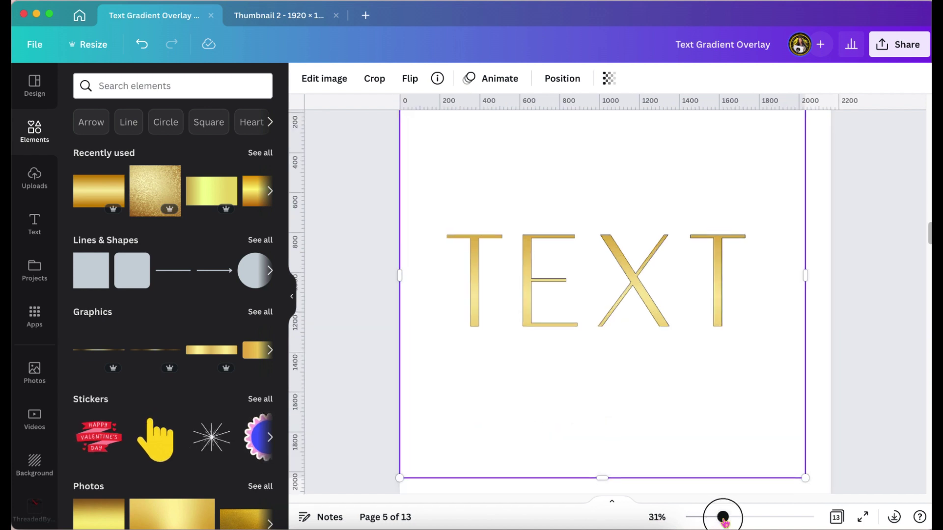
drag(726, 522, 715, 524)
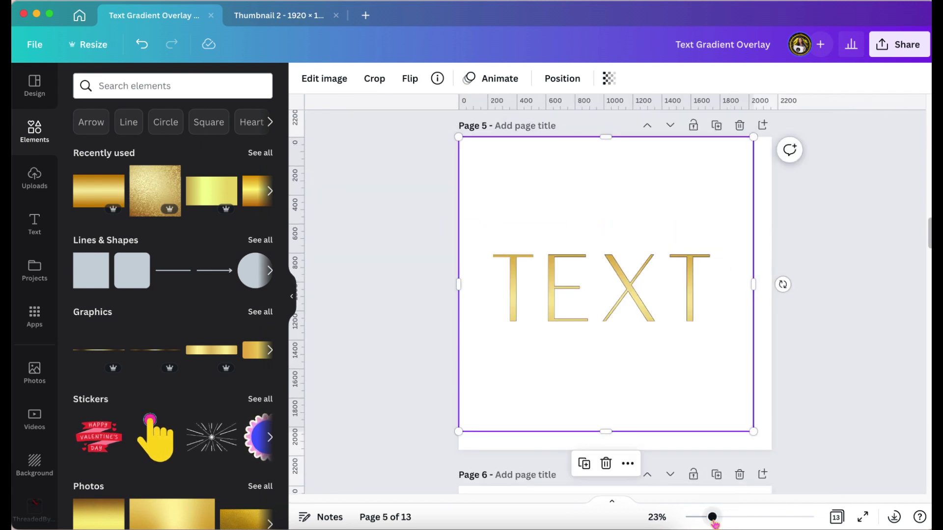
click(874, 322)
Step: Enlarge the Effects image on Page 6 to about 1,784 px square and nudge it into place
scroll(875, 322, up, 1)
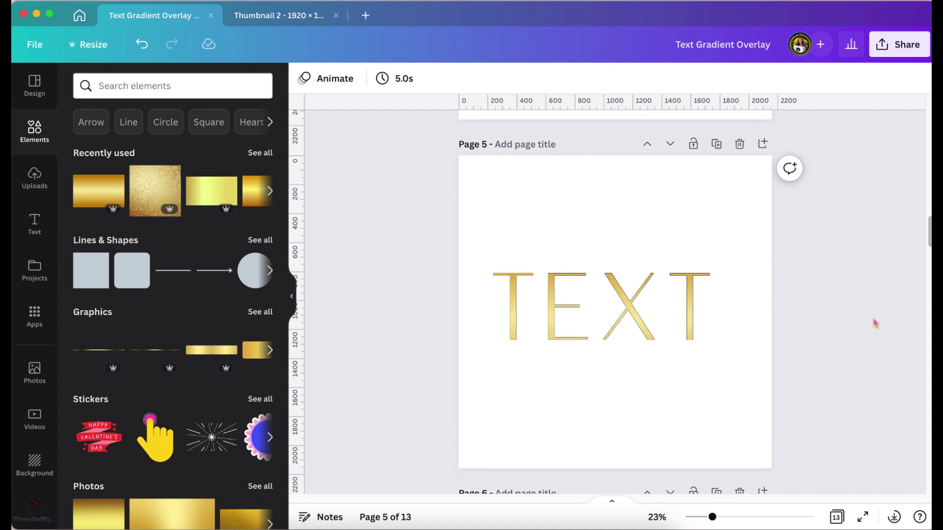
scroll(874, 322, down, 2)
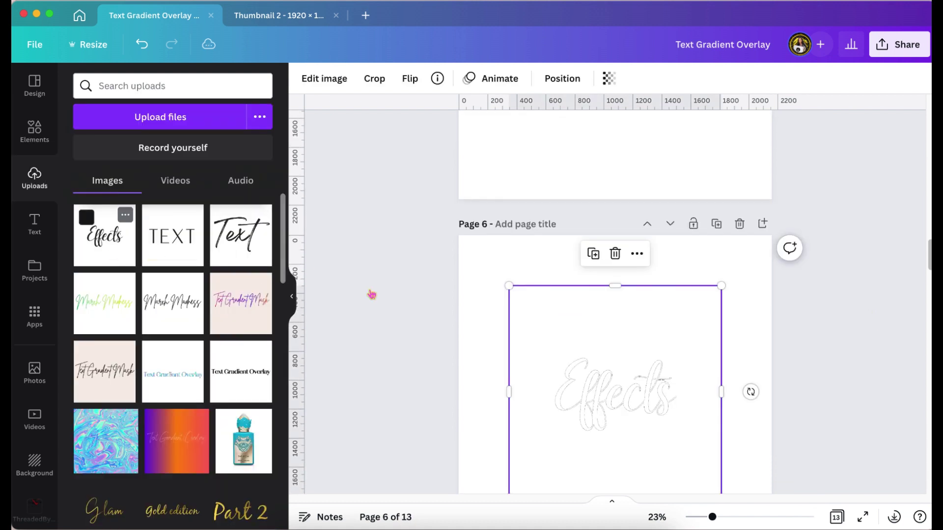
scroll(371, 294, down, 4)
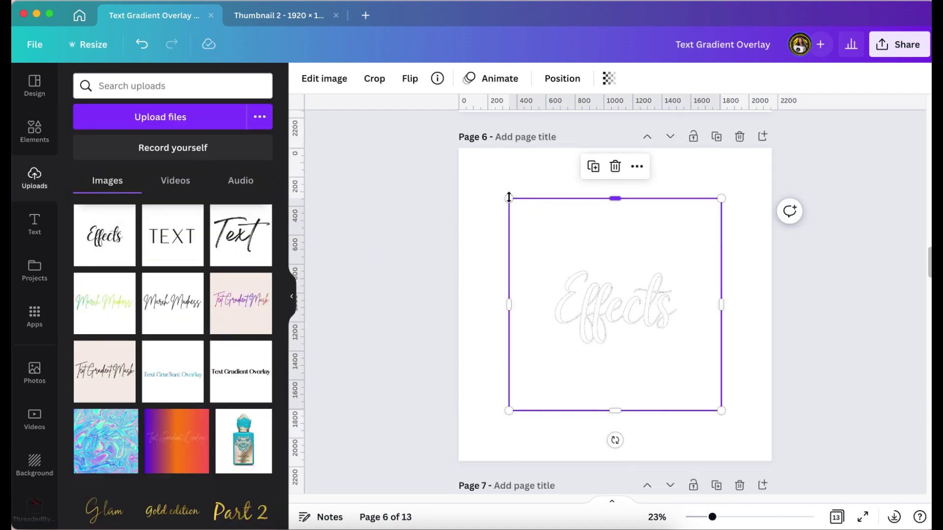
drag(508, 197, 457, 151)
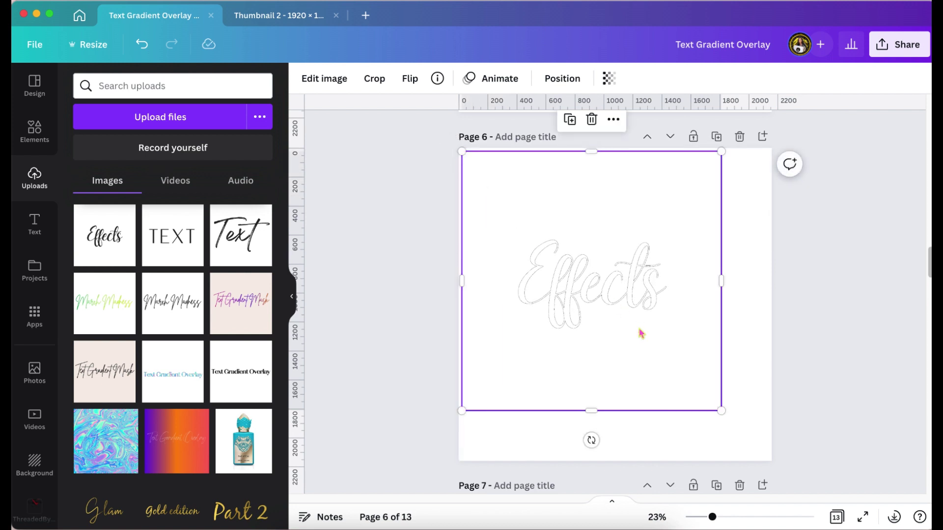
drag(702, 385, 699, 382)
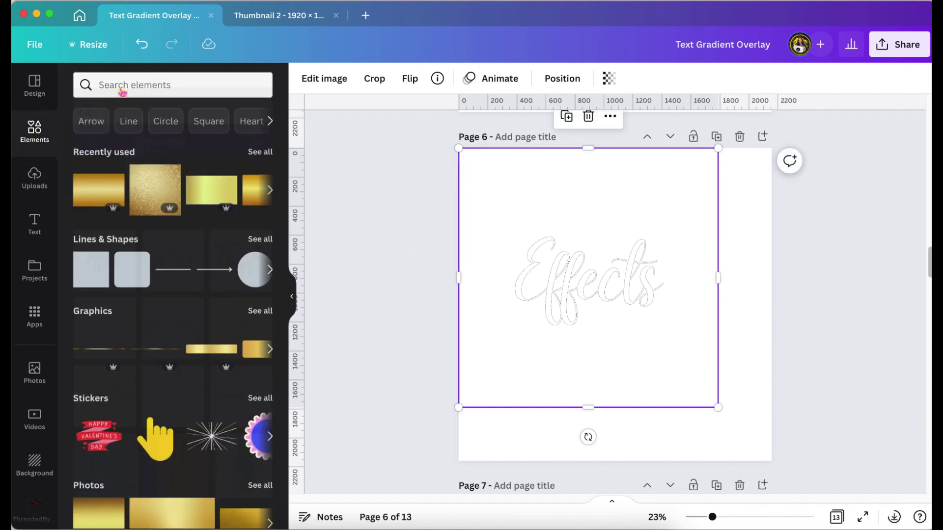
click(200, 84)
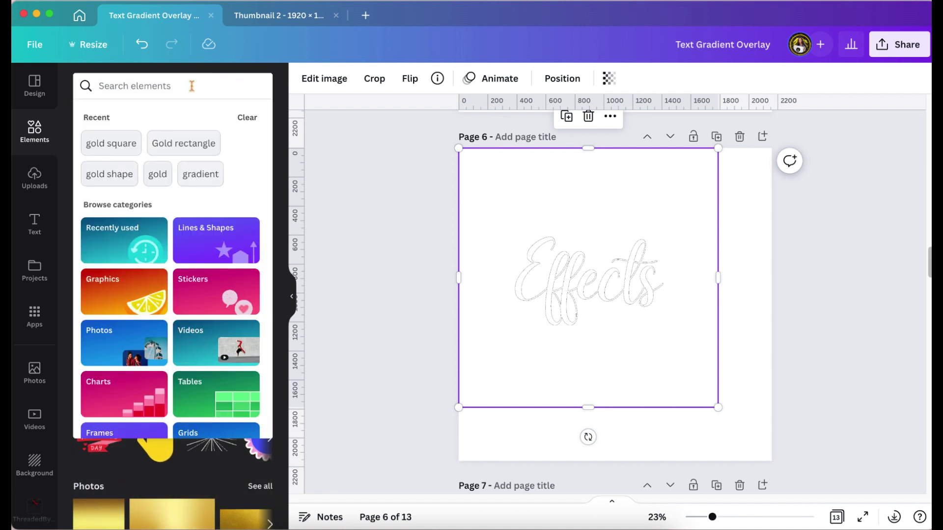
Step: Add a horizontally flipped pink-purple gradient graphic and enlarge it over the Effects image
click(201, 174)
click(119, 116)
click(105, 411)
click(482, 79)
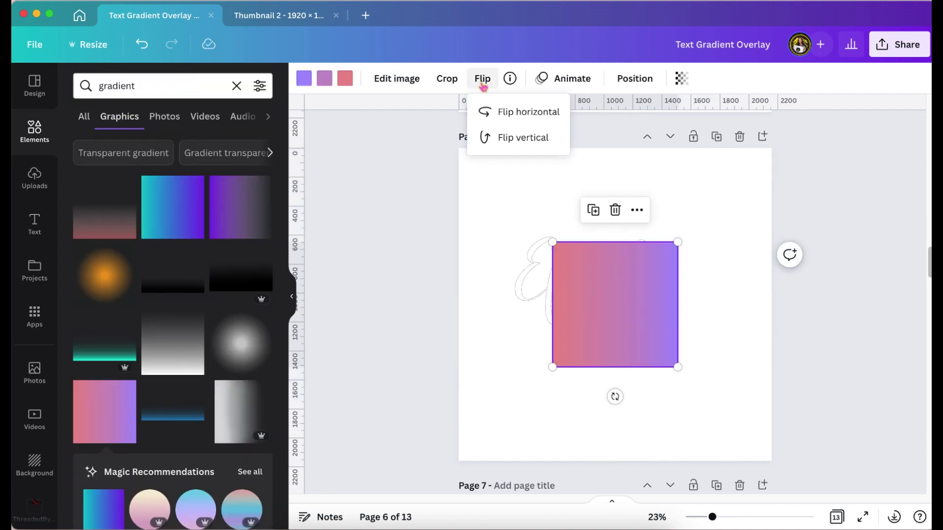
click(513, 112)
drag(590, 287, 527, 223)
drag(615, 304, 698, 387)
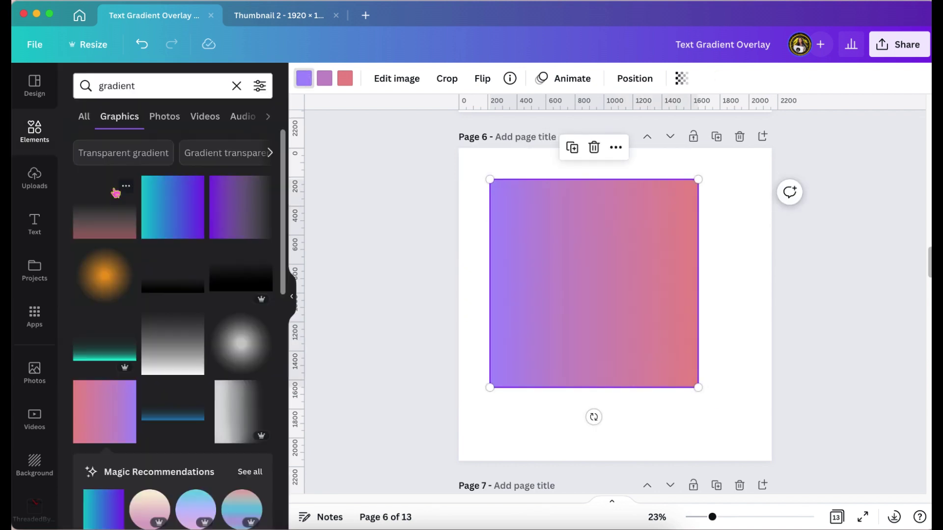
click(115, 194)
click(615, 210)
Step: Recolour the gradient's stops to pink, yellow and purple
click(304, 79)
click(120, 187)
click(324, 79)
scroll(167, 294, down, 10)
click(216, 431)
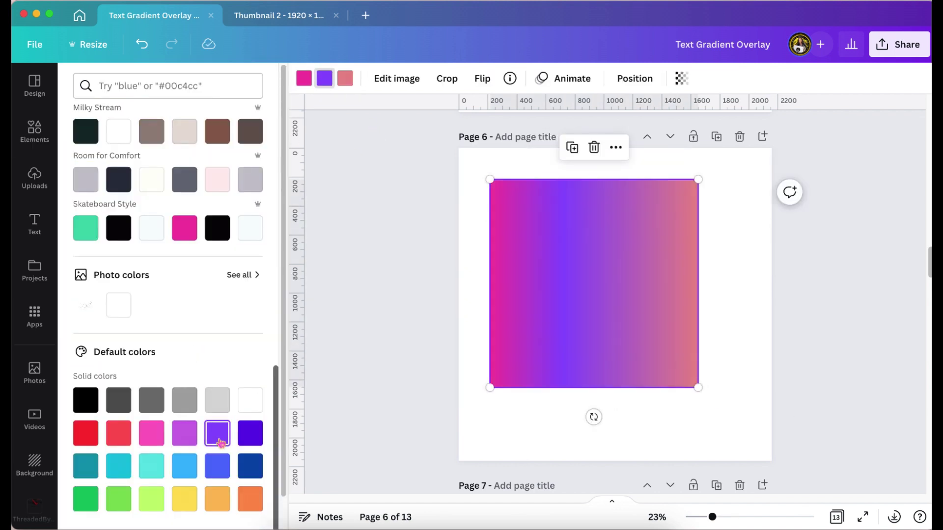
scroll(223, 233, down, 1)
click(218, 228)
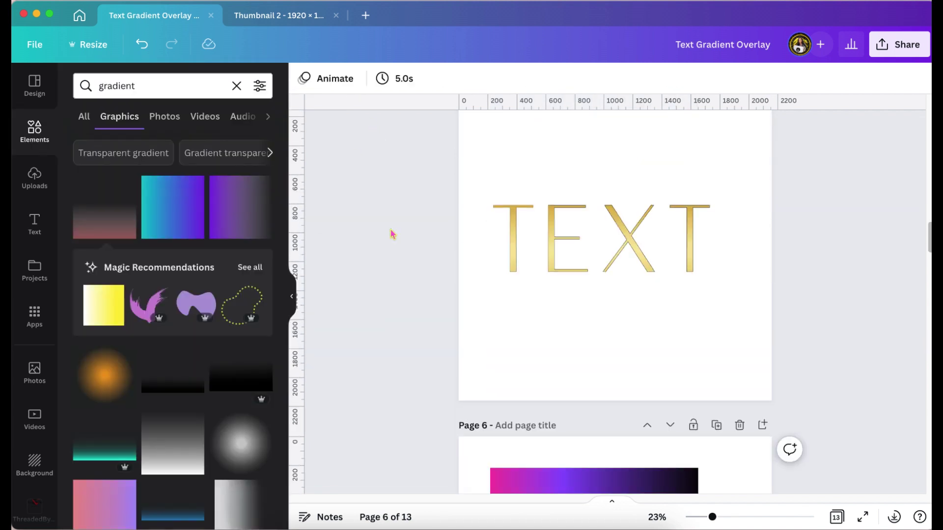
scroll(389, 231, down, 5)
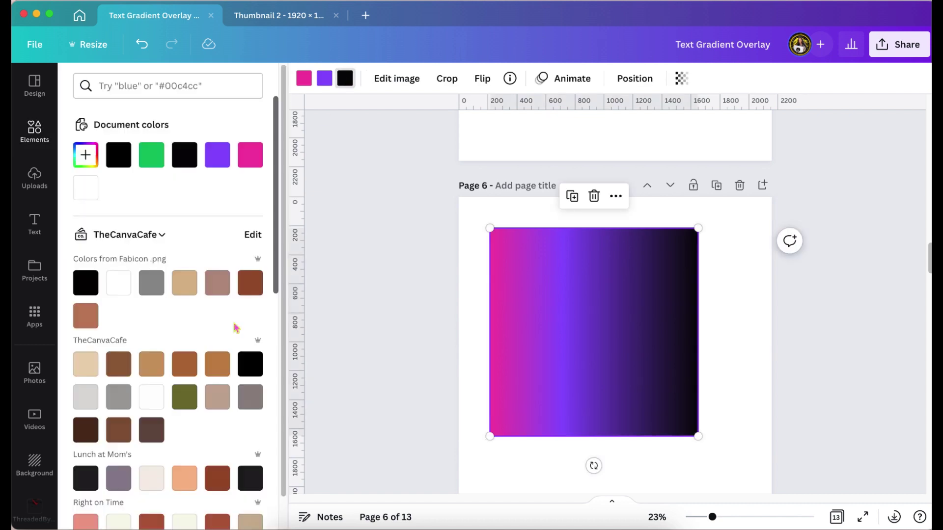
scroll(167, 295, down, 10)
click(248, 402)
click(181, 402)
click(185, 467)
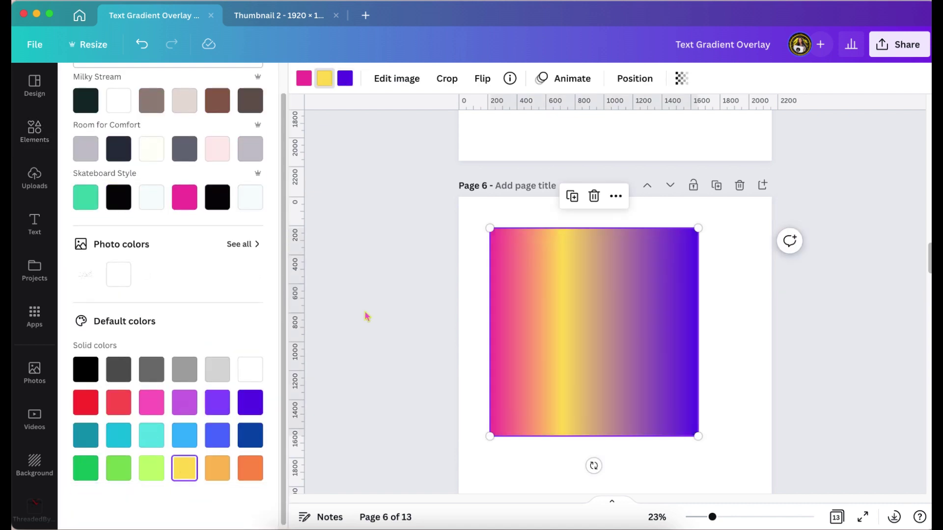
click(803, 149)
scroll(803, 148, up, 1)
Step: Set gradient transparency to 59, rotate it with purple on the left, and size it to 1,441 px
click(652, 295)
click(681, 78)
drag(681, 129, 632, 130)
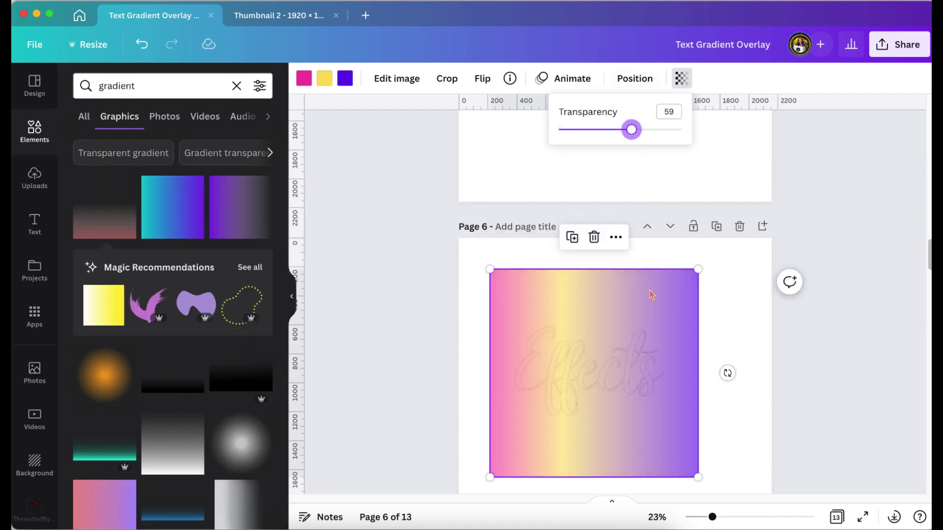
drag(697, 268, 674, 293)
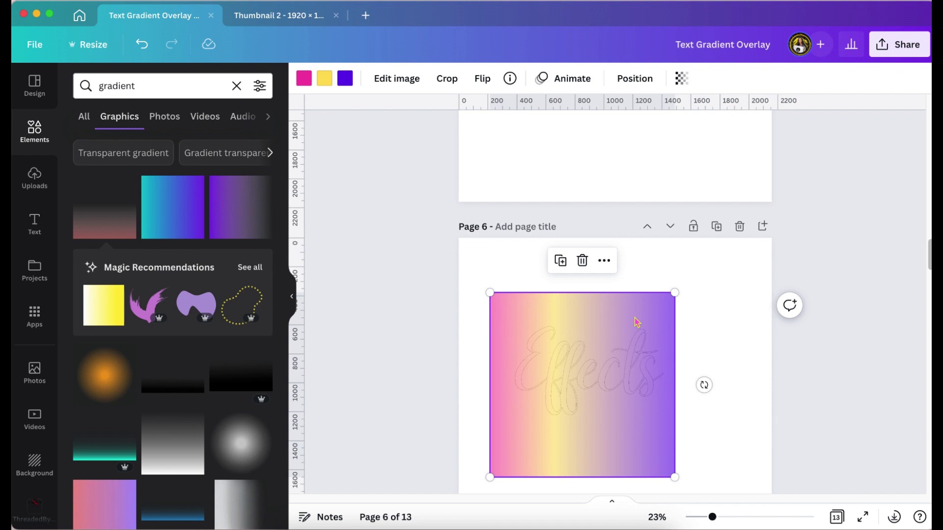
drag(608, 311, 615, 312)
drag(679, 292, 691, 281)
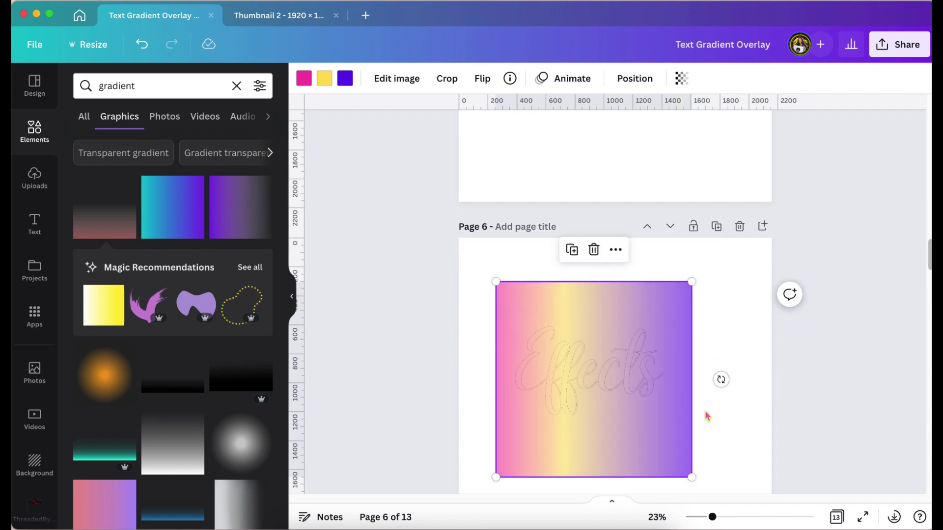
drag(721, 379, 568, 429)
drag(462, 369, 597, 355)
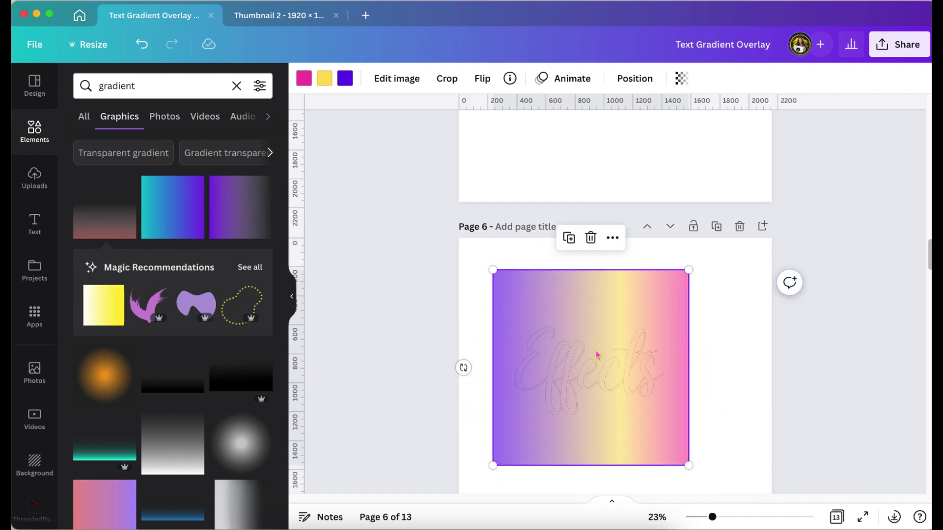
drag(492, 269, 472, 268)
Step: Enlarge the gradient to cover the Effects text and make it fully opaque
click(711, 280)
scroll(614, 295, down, 3)
drag(718, 370, 753, 411)
click(646, 143)
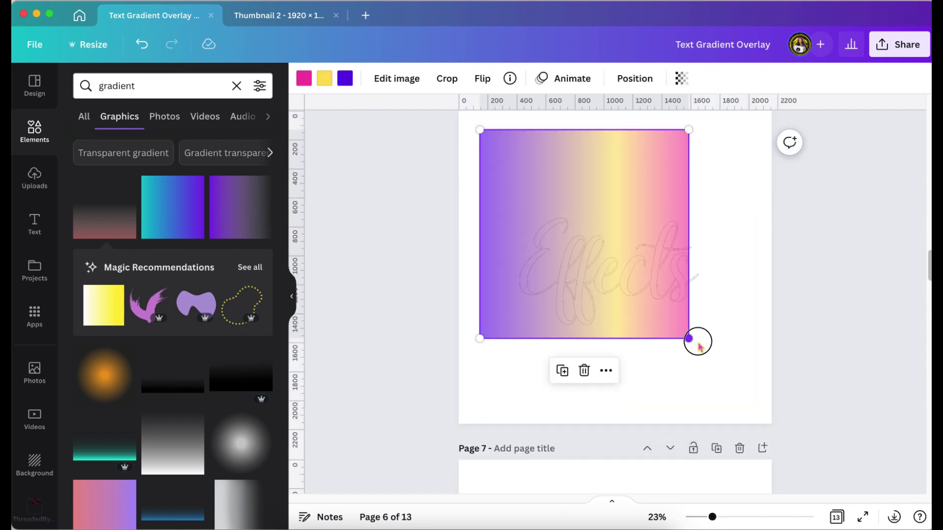
drag(698, 345, 734, 377)
scroll(735, 377, up, 1)
click(682, 78)
drag(631, 130, 704, 144)
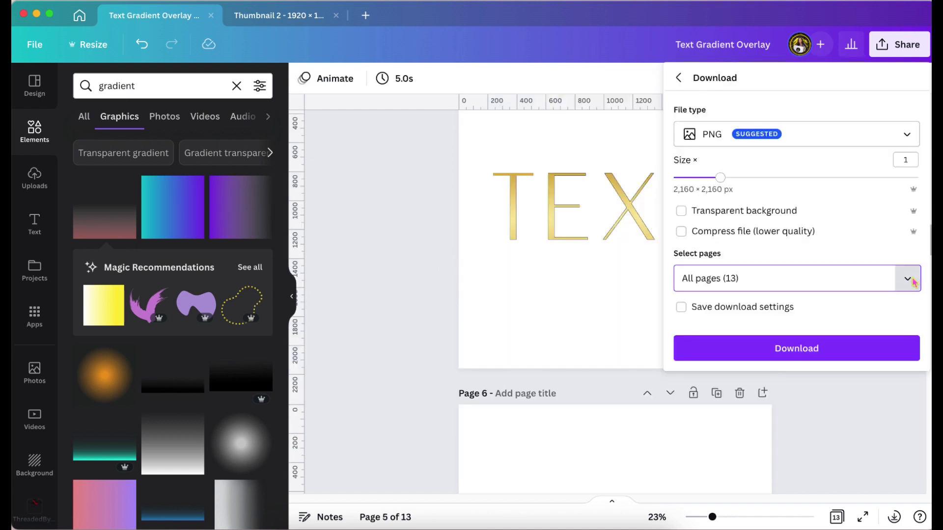
Step: Limit the PNG download's page selection to Page 5 and Page 6 only
click(905, 277)
scroll(860, 344, down, 1)
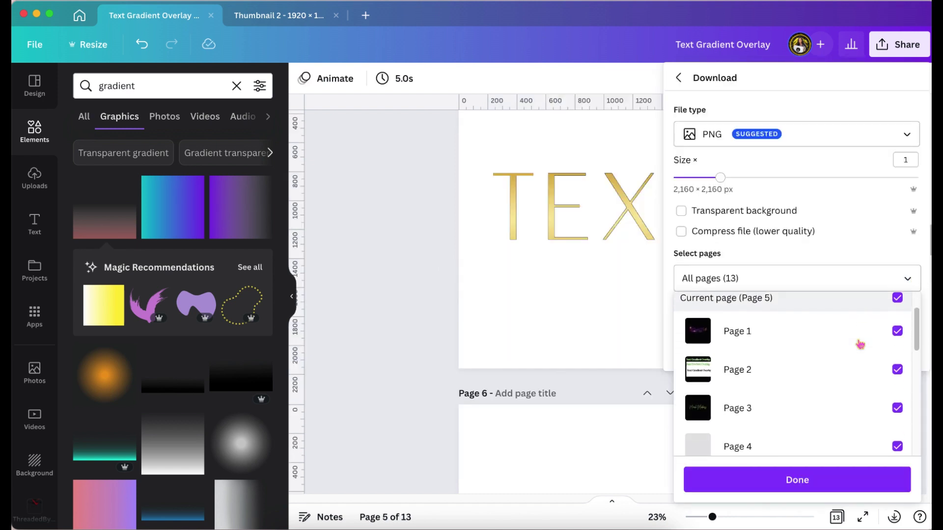
scroll(860, 343, up, 1)
click(897, 311)
scroll(869, 345, down, 3)
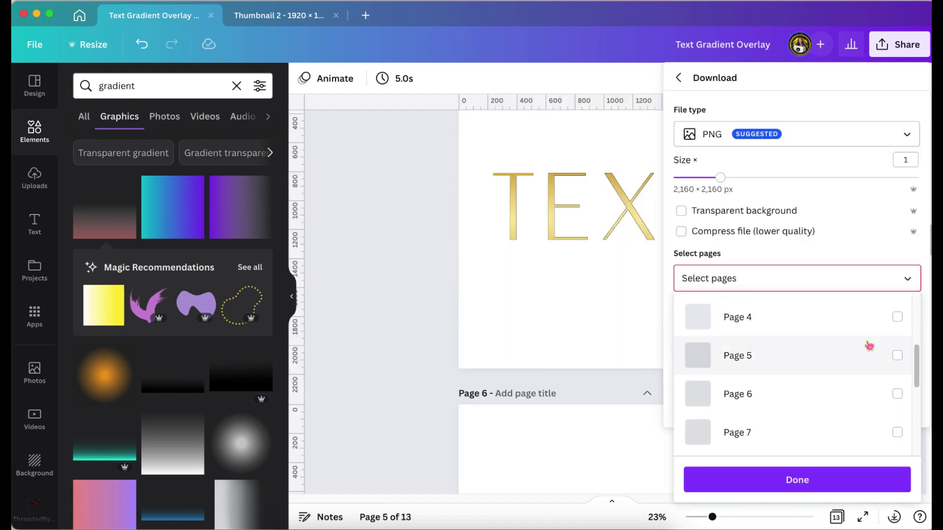
scroll(868, 345, down, 1)
click(898, 336)
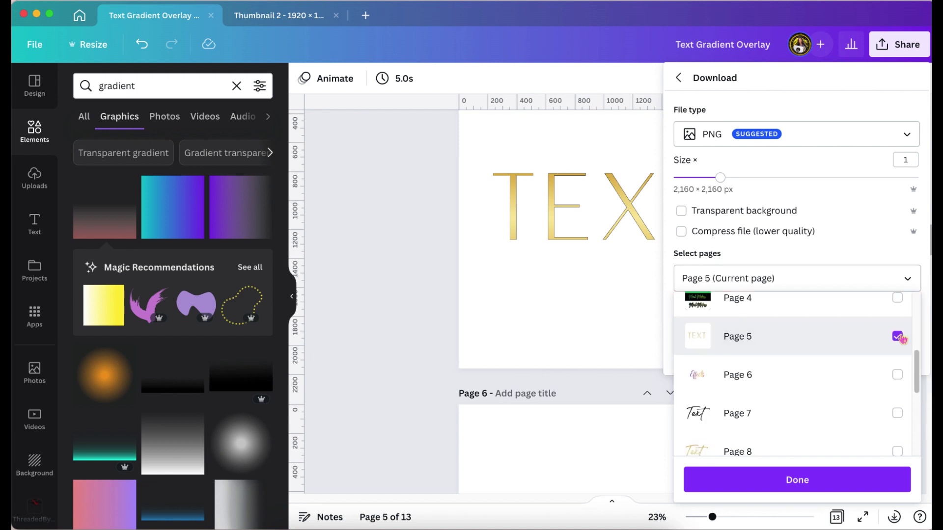
click(898, 374)
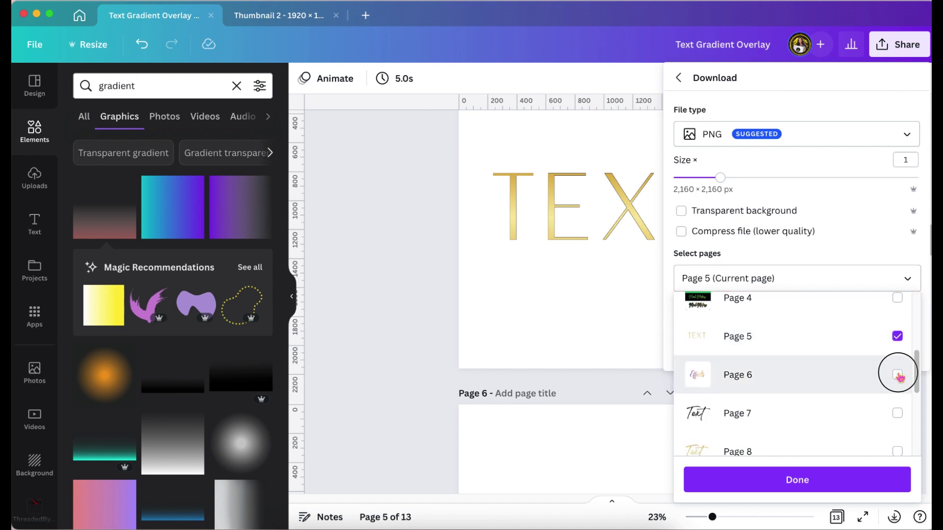
click(807, 482)
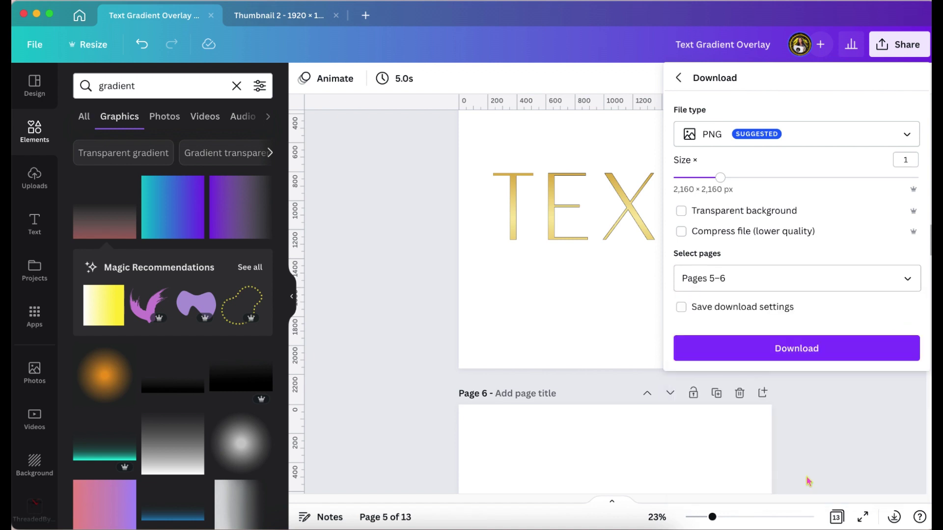
Step: Download pages 5–6 and replace the existing Text Gradient Overlay.zip in Downloads
click(830, 352)
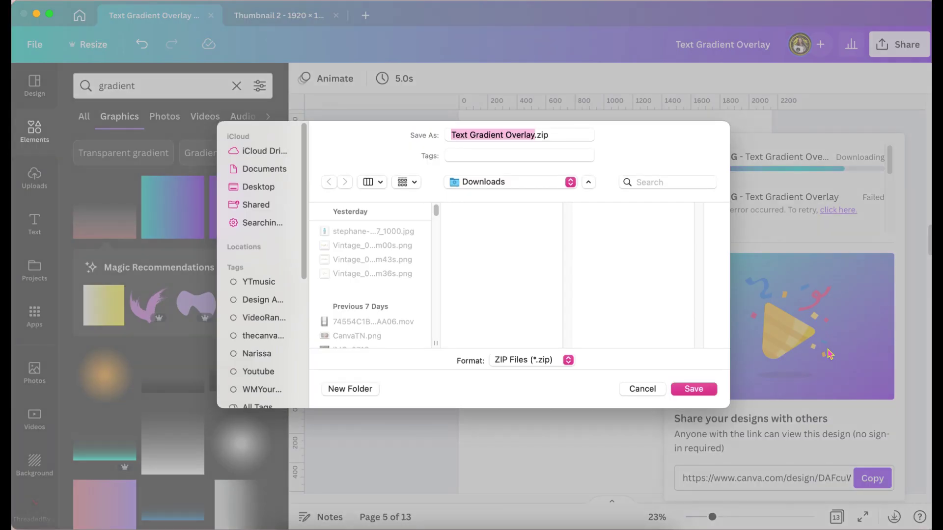
click(693, 388)
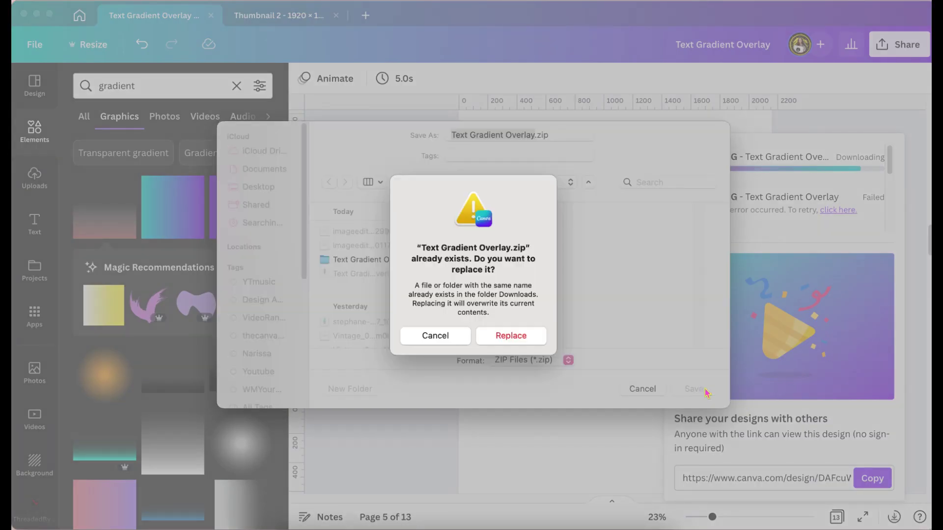
click(519, 339)
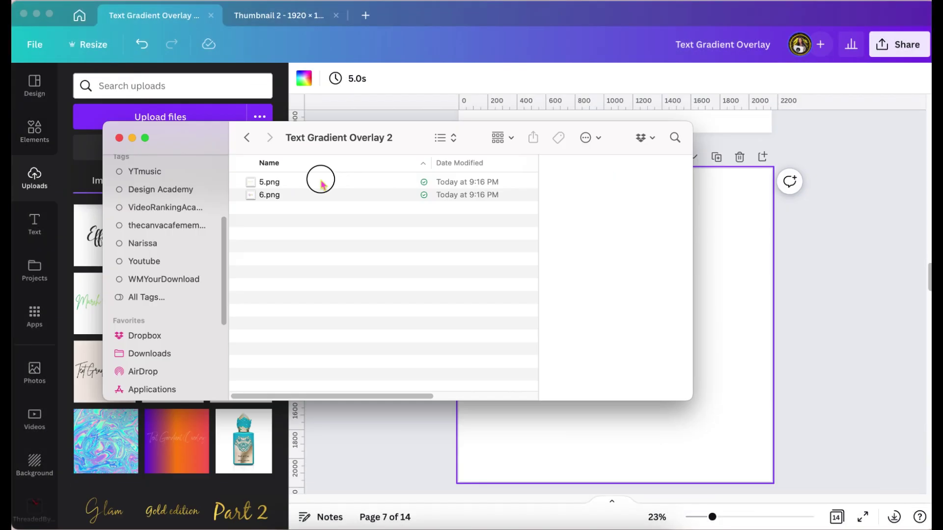
Step: Upload 5.png and 6.png, then place the gold TEXT image on page 7 without its background
drag(315, 177, 321, 204)
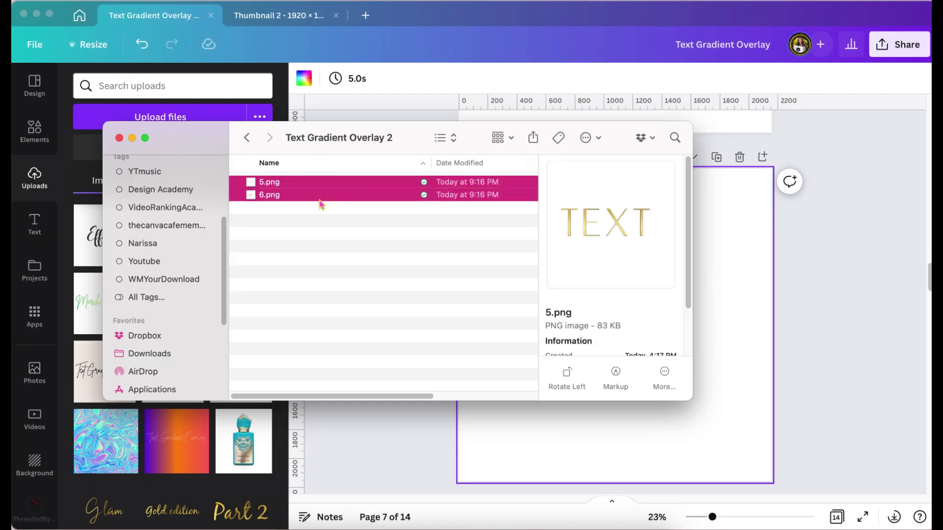
drag(288, 271, 166, 179)
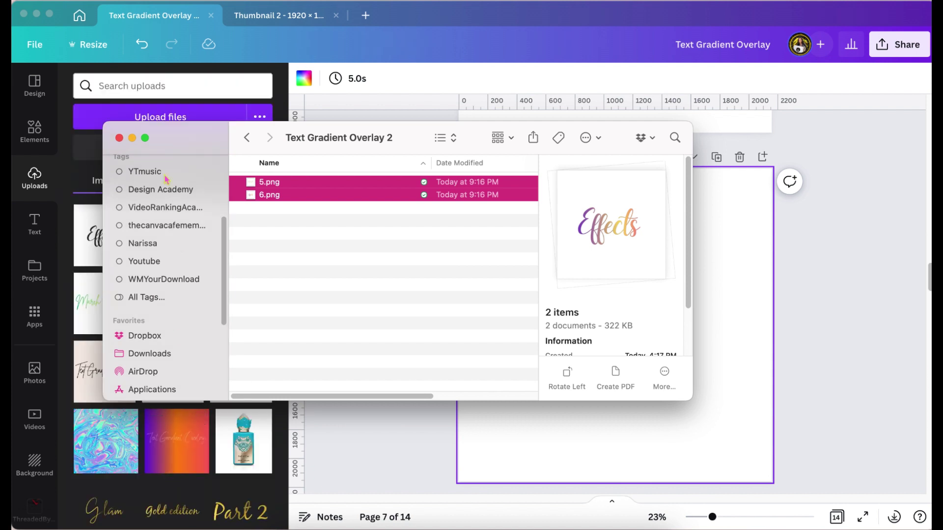
click(119, 137)
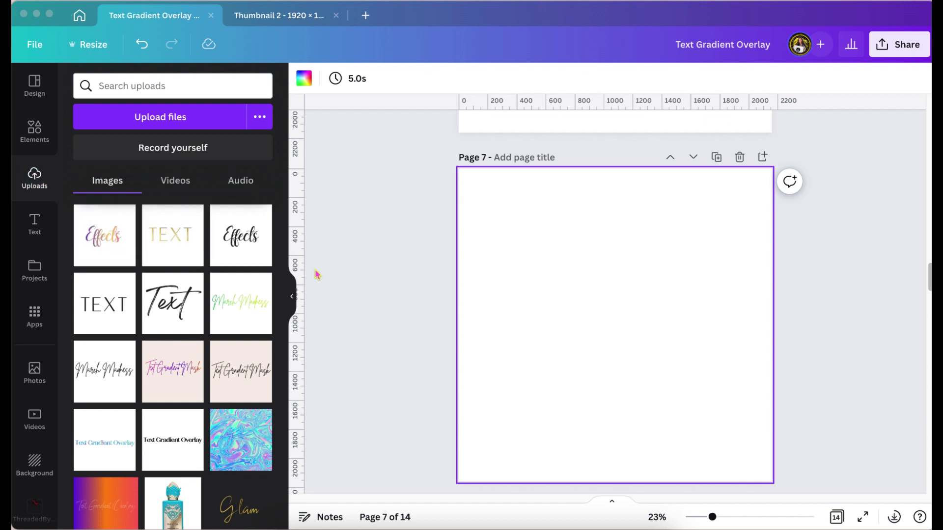
scroll(317, 274, down, 1)
drag(173, 235, 551, 242)
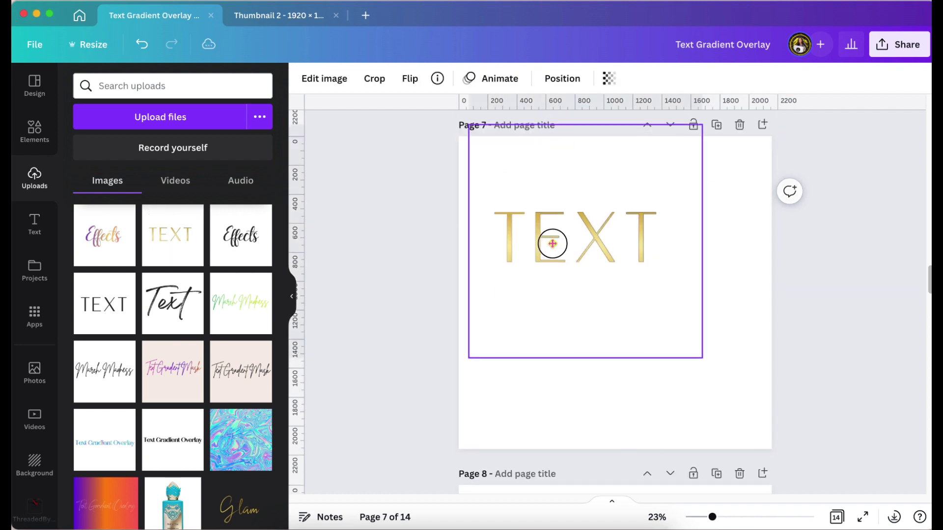
click(324, 78)
click(162, 200)
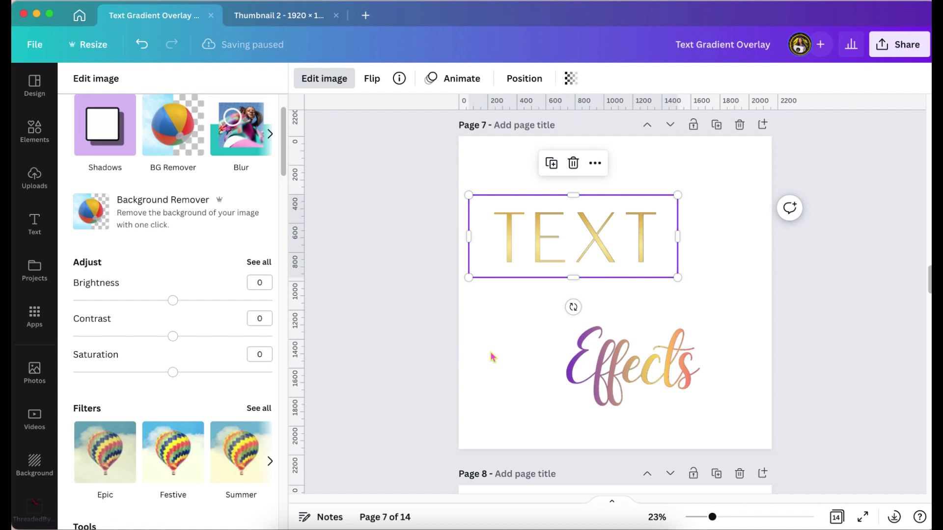
drag(539, 234, 549, 185)
Step: Move and crop the Effects image tight to the script, then remove its grey background
click(635, 431)
drag(634, 431, 604, 314)
drag(724, 295, 686, 280)
drag(490, 277, 518, 278)
click(324, 78)
click(112, 202)
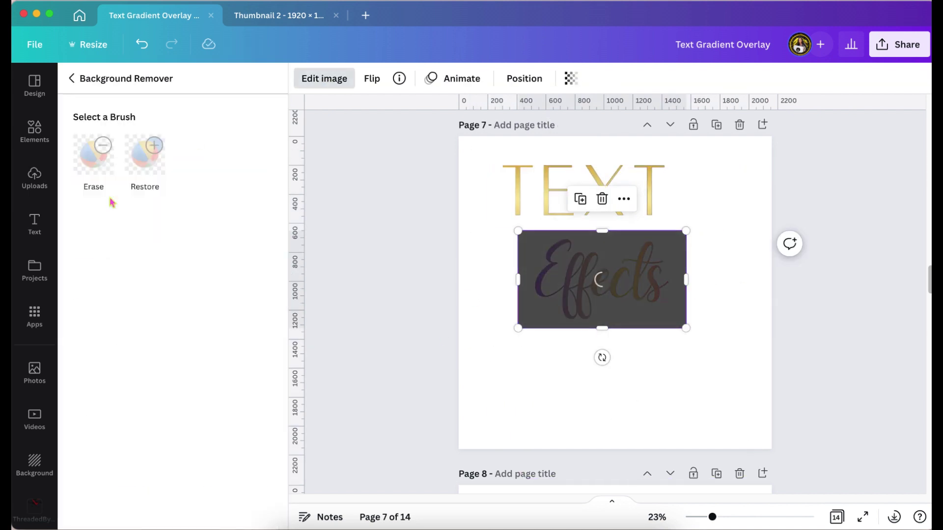
click(211, 505)
click(400, 244)
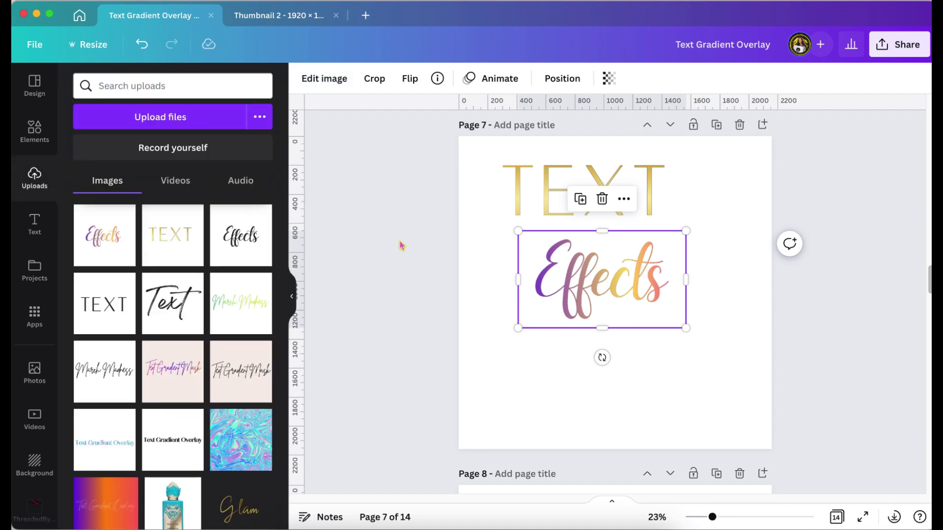
Step: Try black, green, purple, pink and yellow page 7 backgrounds, ending on black
click(301, 83)
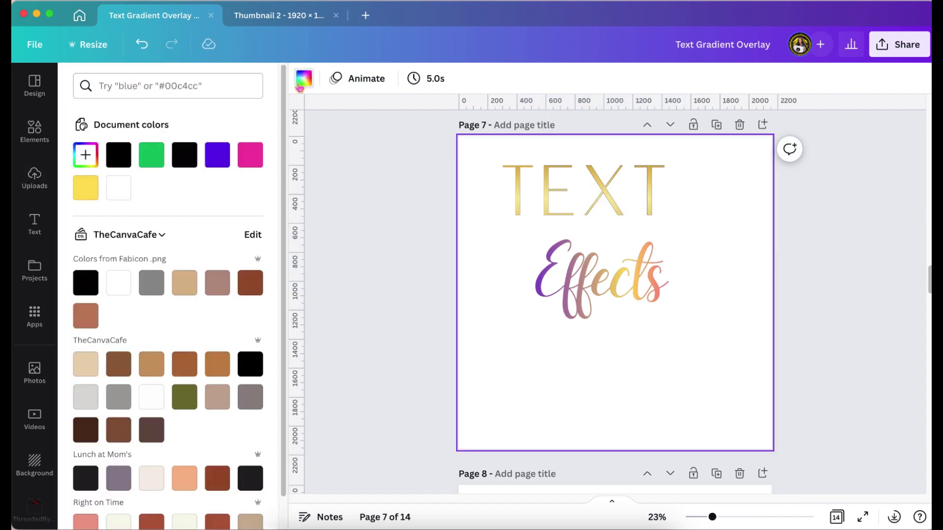
click(119, 164)
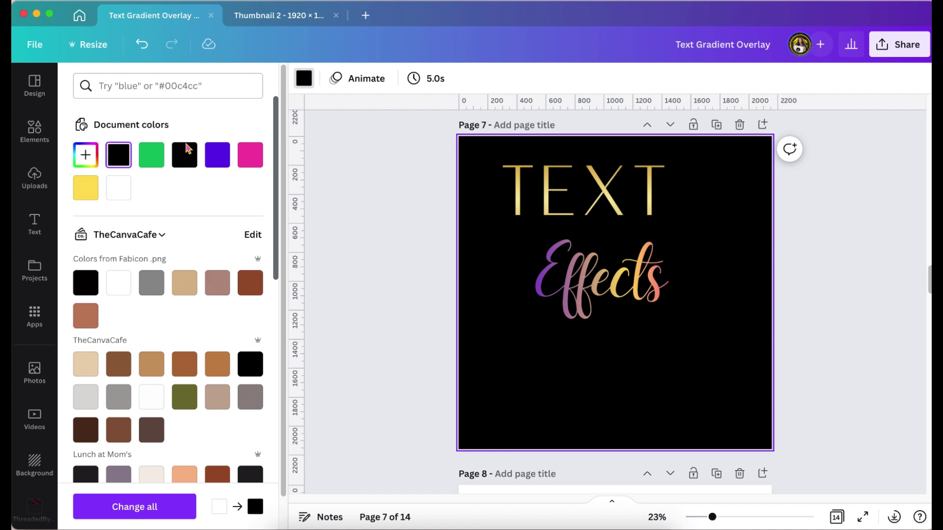
click(151, 162)
click(216, 164)
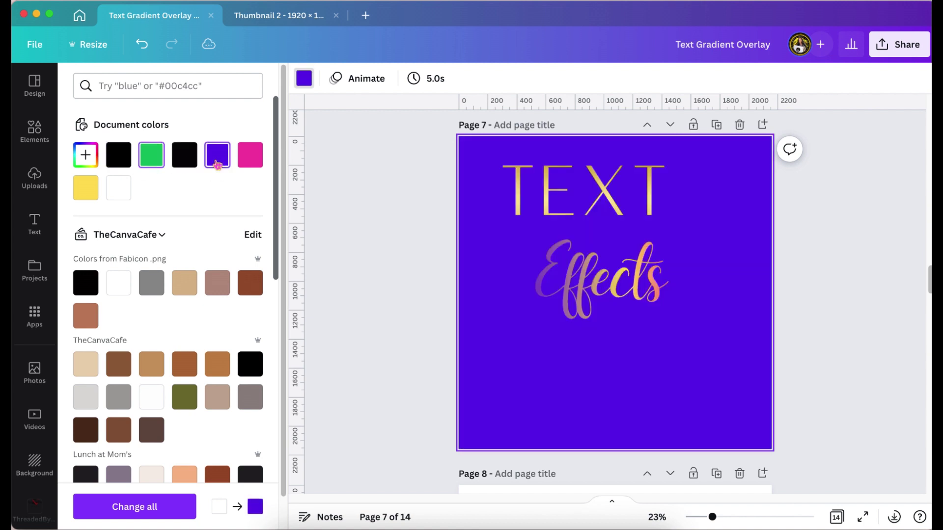
click(253, 161)
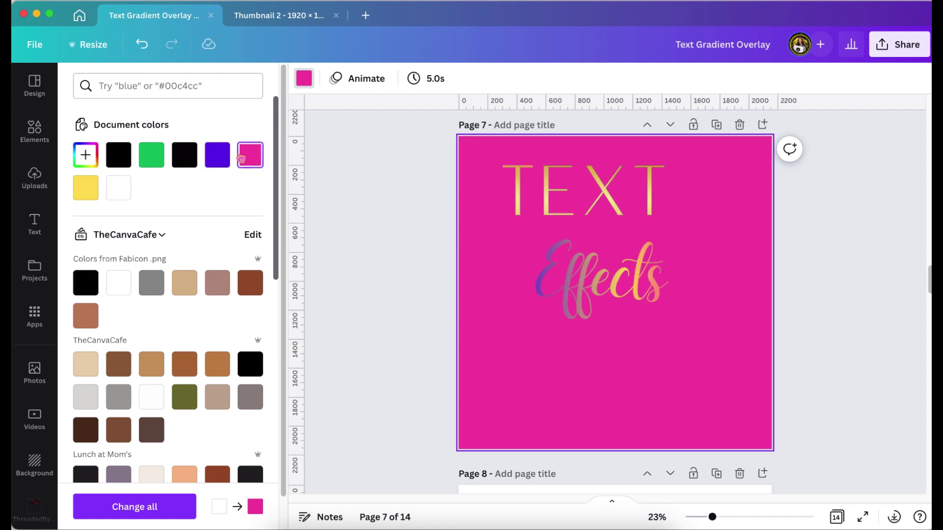
click(86, 195)
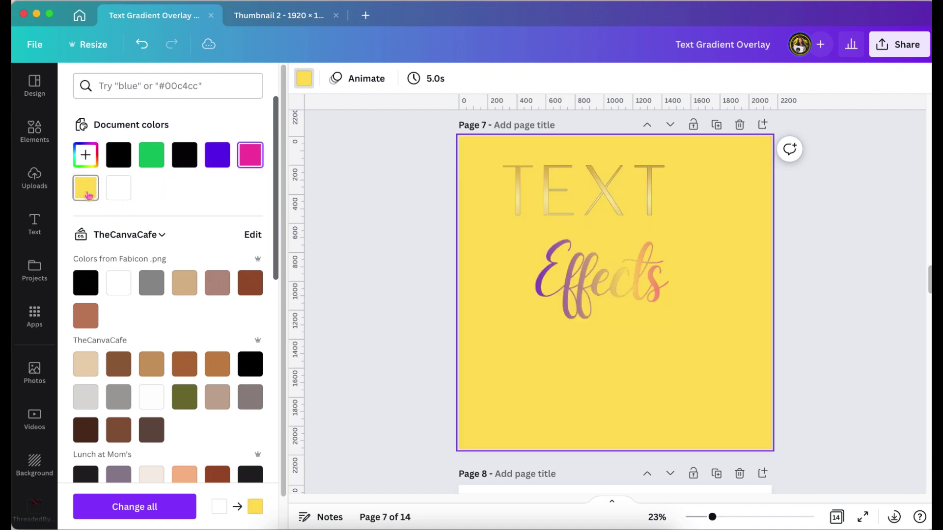
click(124, 161)
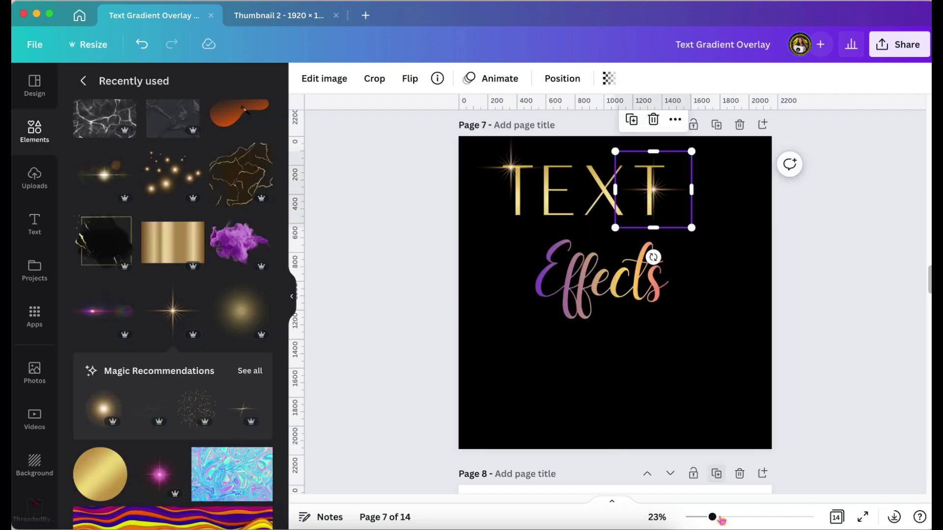
Step: Tilt the sparkle near the T, and add a small tilted purple flare on Effects' E
scroll(699, 242, up, 3)
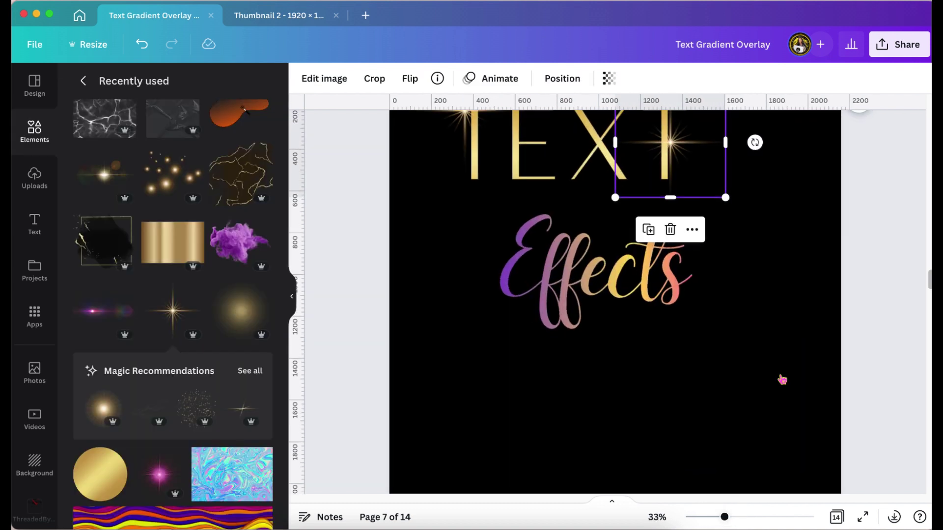
drag(671, 297, 707, 196)
click(516, 392)
click(103, 310)
drag(609, 385, 562, 325)
drag(675, 362, 568, 310)
drag(522, 283, 548, 305)
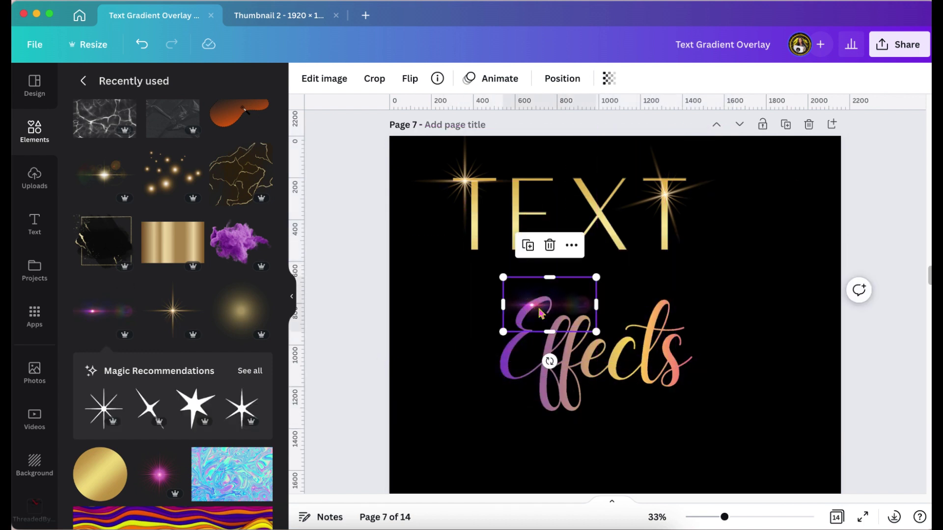
drag(549, 360, 546, 379)
drag(540, 339, 500, 354)
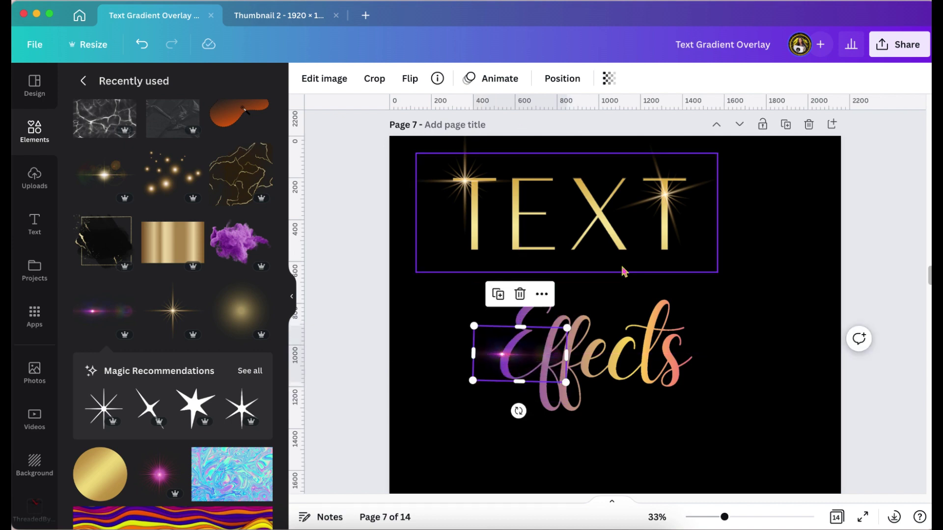
click(442, 294)
Step: Add a shrunken pink flare on the final s of Effects
scroll(188, 357, down, 5)
click(159, 204)
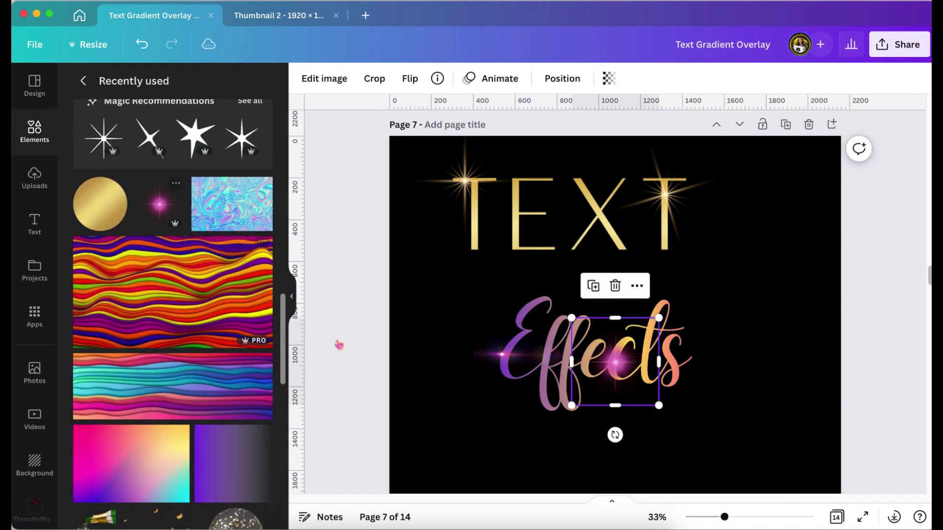
drag(619, 377, 692, 370)
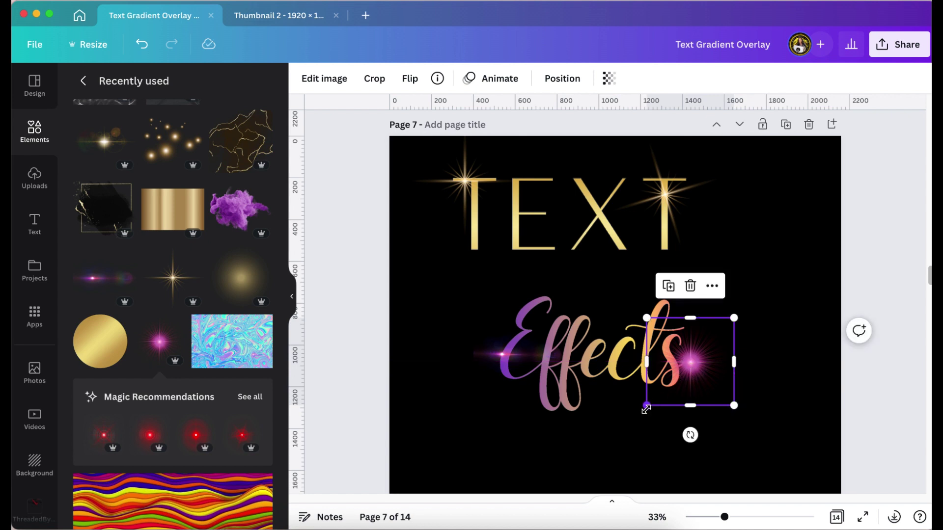
drag(646, 409, 670, 383)
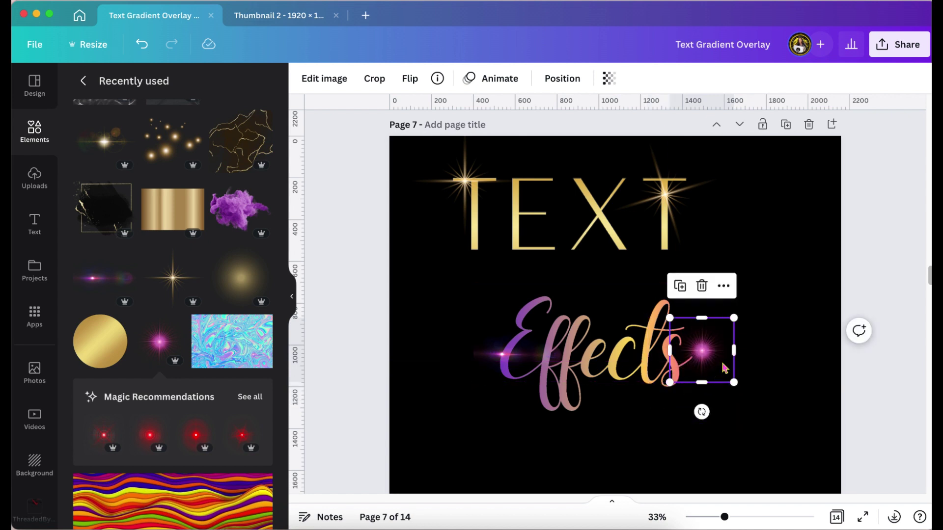
drag(717, 363, 704, 364)
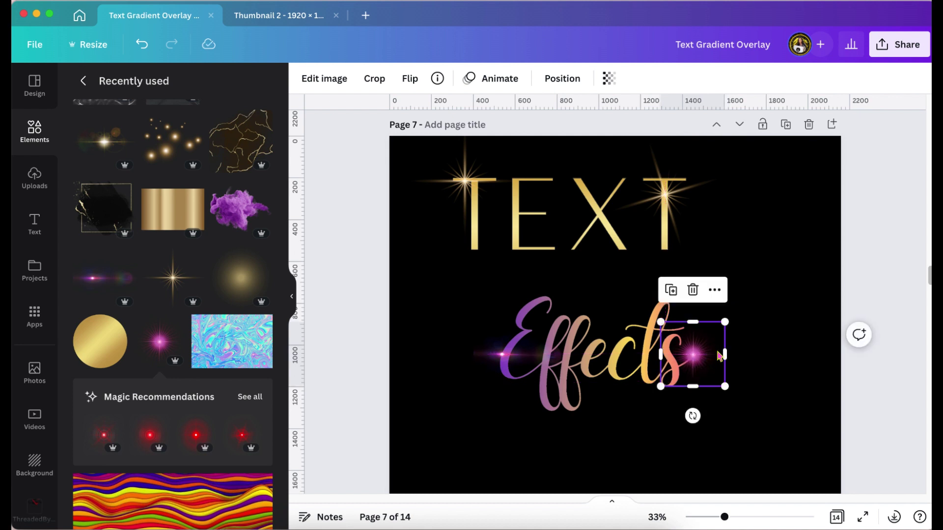
click(799, 287)
Step: Duplicate page 7 as a new Page 8
scroll(799, 286, up, 1)
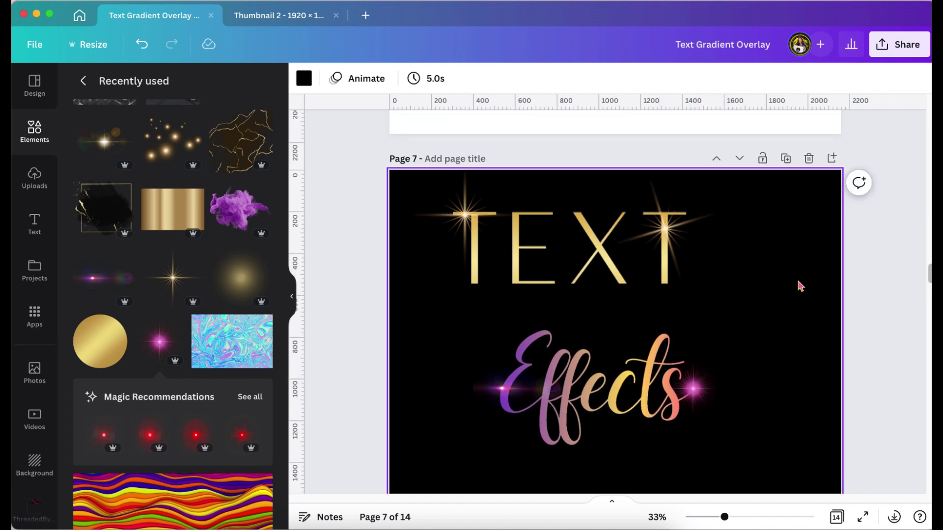
scroll(799, 286, down, 1)
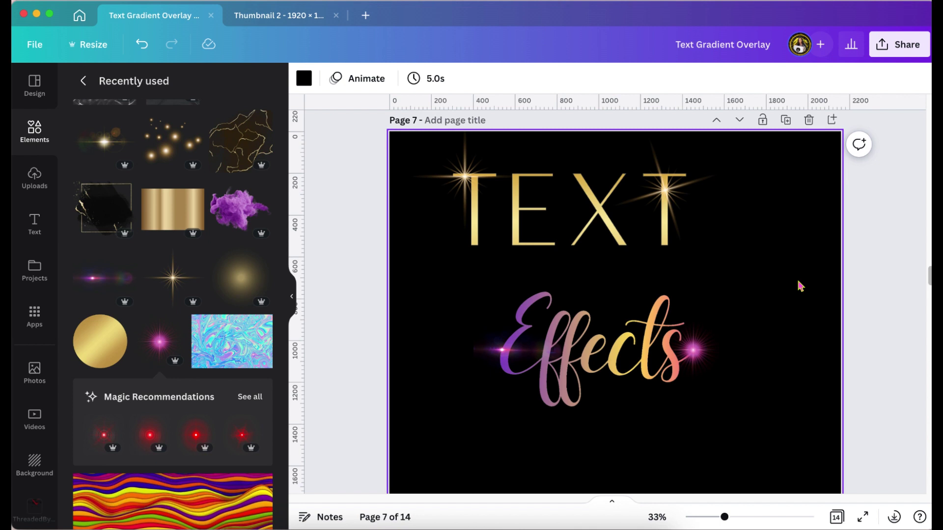
scroll(797, 282, up, 5)
scroll(798, 286, up, 3)
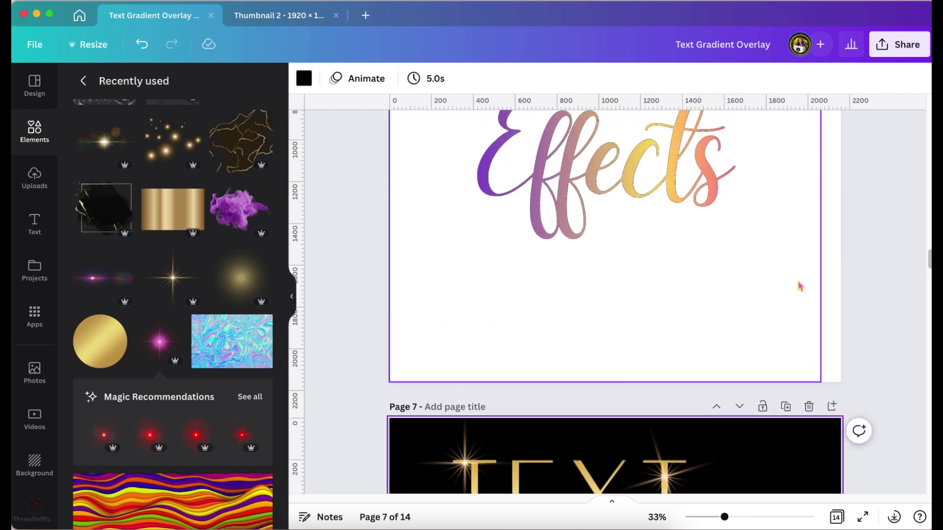
scroll(799, 286, down, 6)
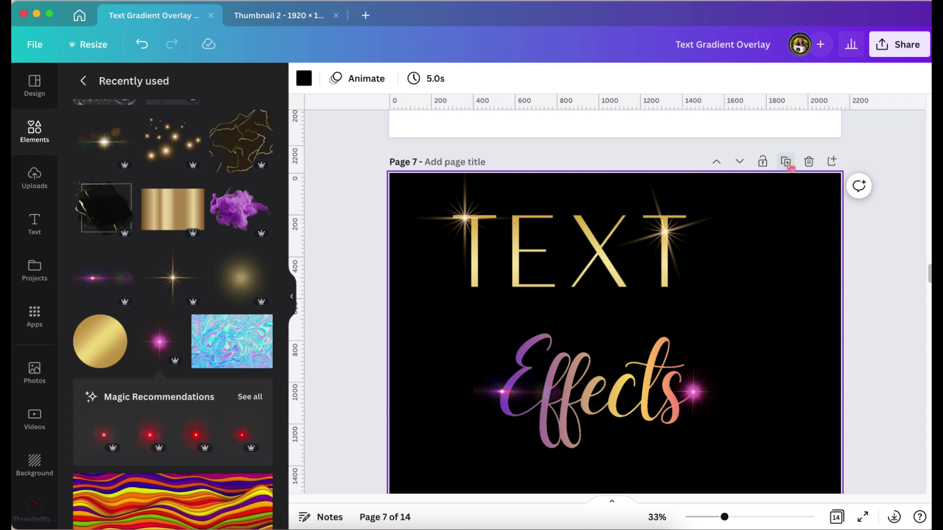
click(787, 164)
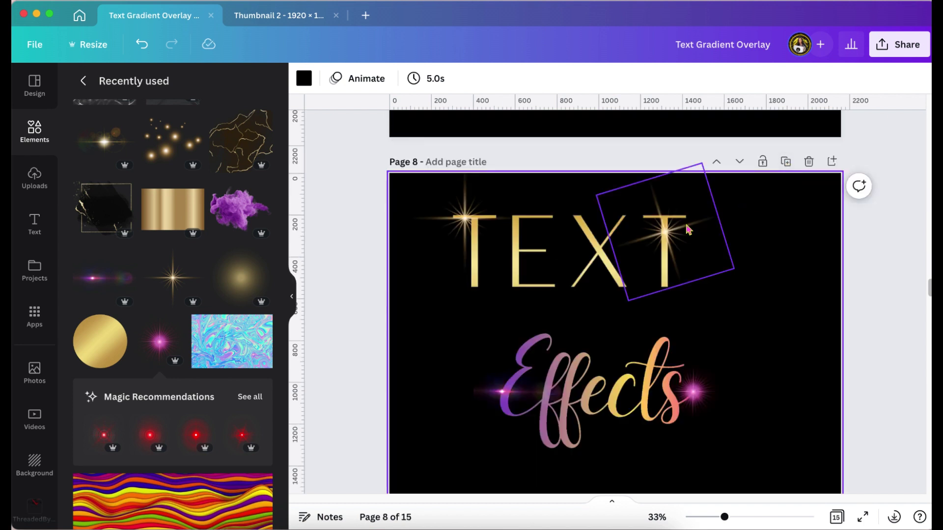
click(688, 229)
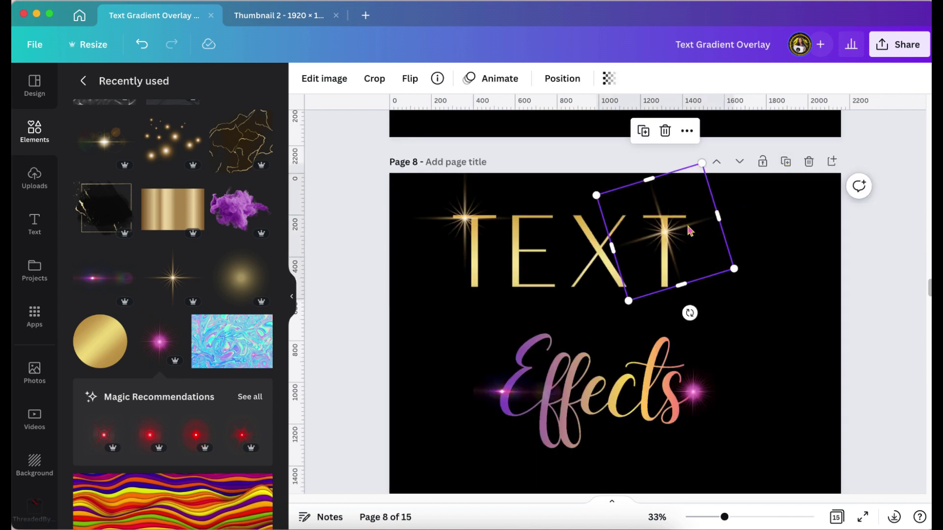
click(782, 234)
Step: Make the original page 7 background white
scroll(782, 234, up, 8)
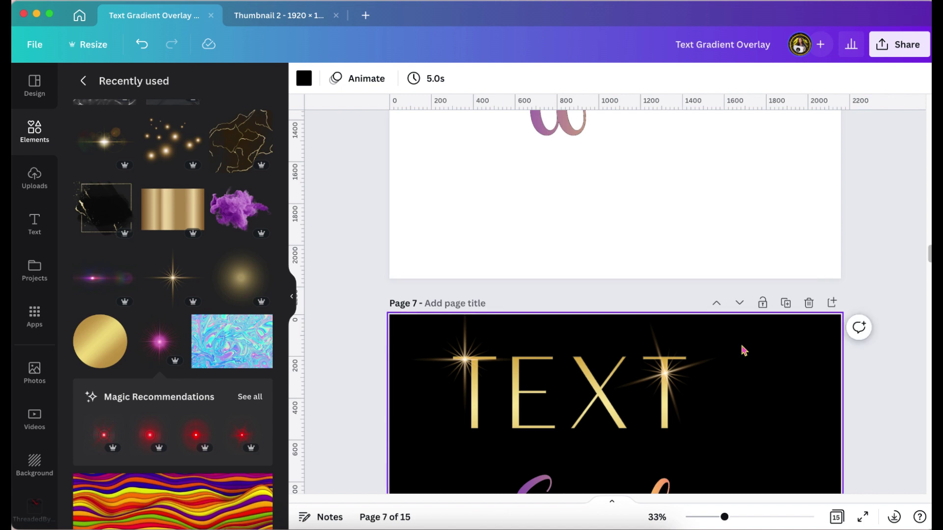
scroll(744, 351, down, 2)
scroll(744, 351, down, 1)
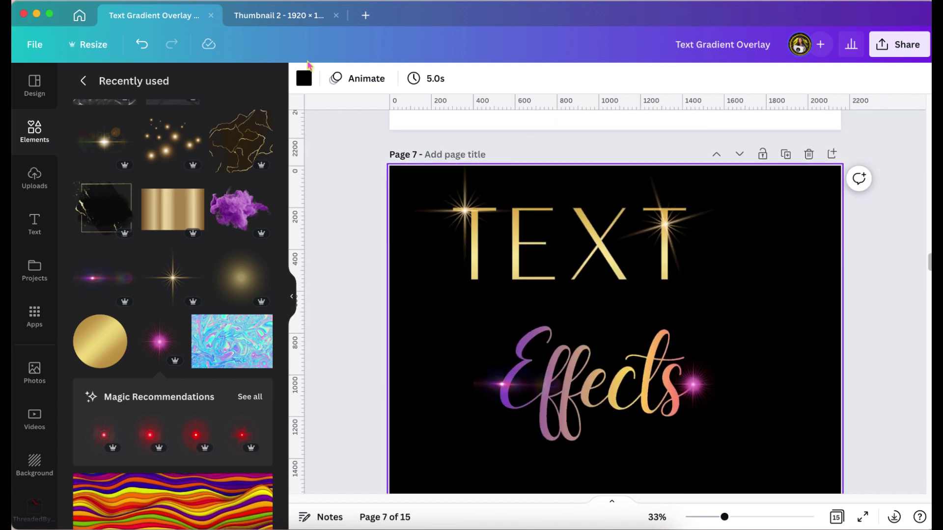
click(303, 81)
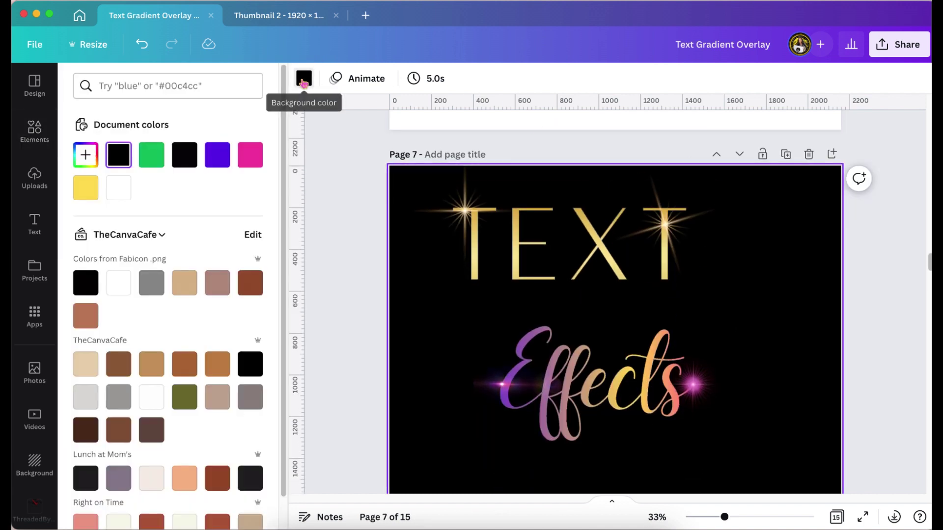
click(118, 190)
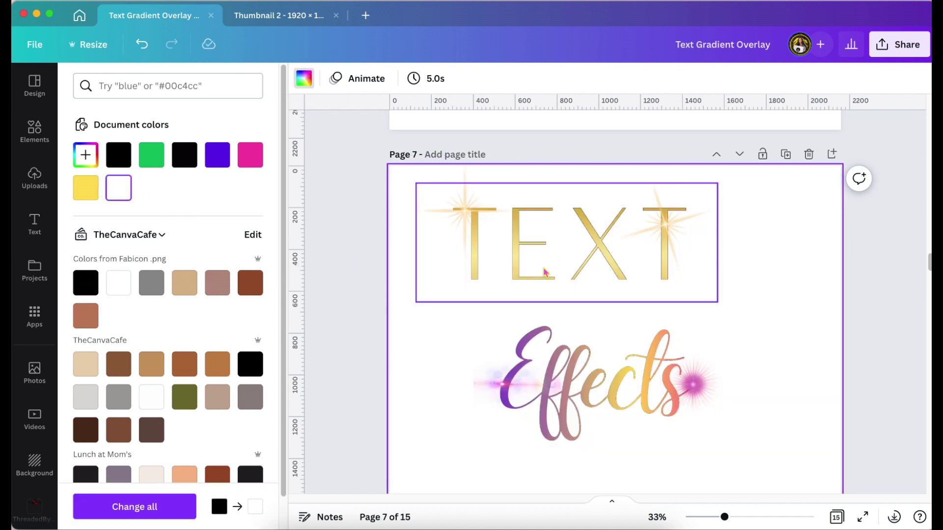
click(532, 254)
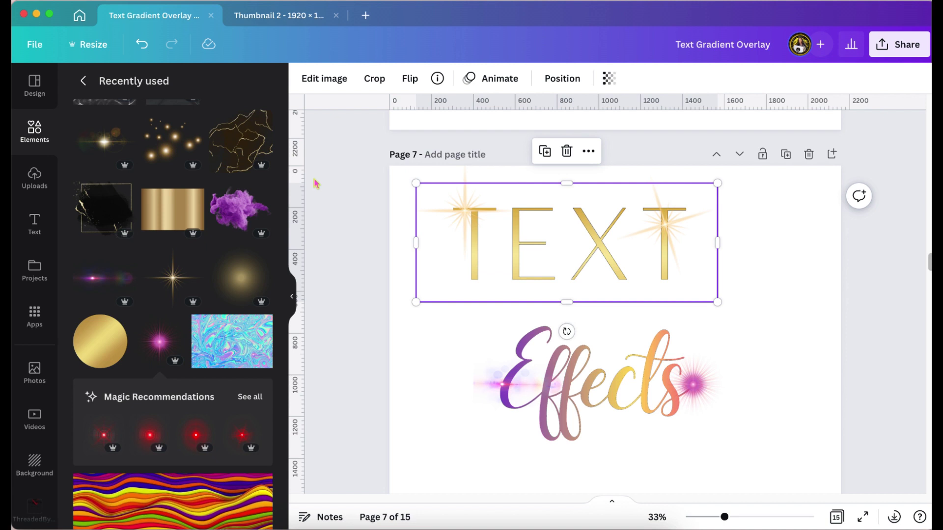
Step: Apply a drop shadow to both the TEXT and Effects images
click(332, 82)
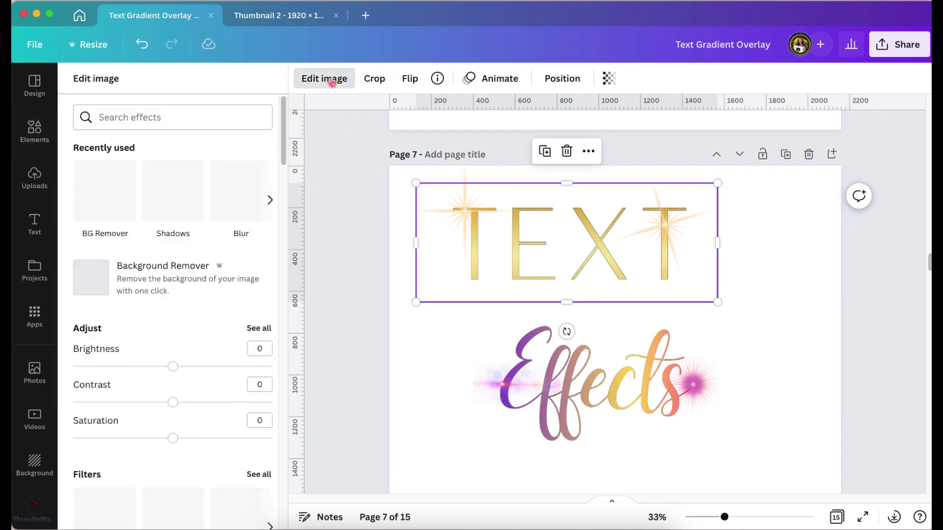
click(177, 196)
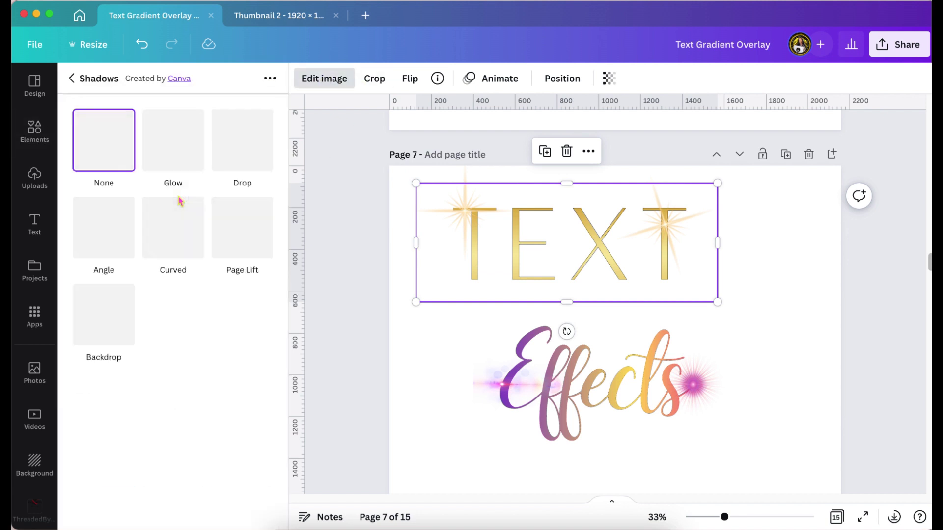
click(251, 154)
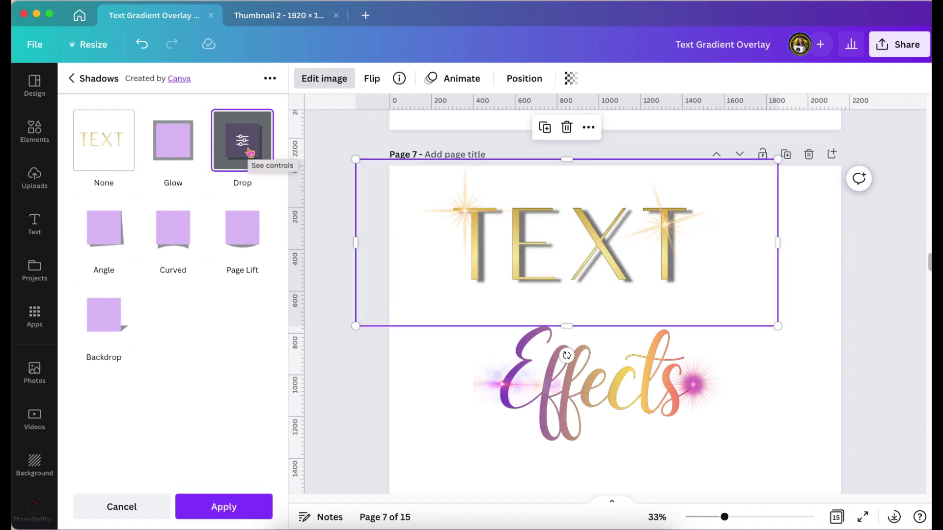
click(240, 505)
click(560, 442)
click(173, 126)
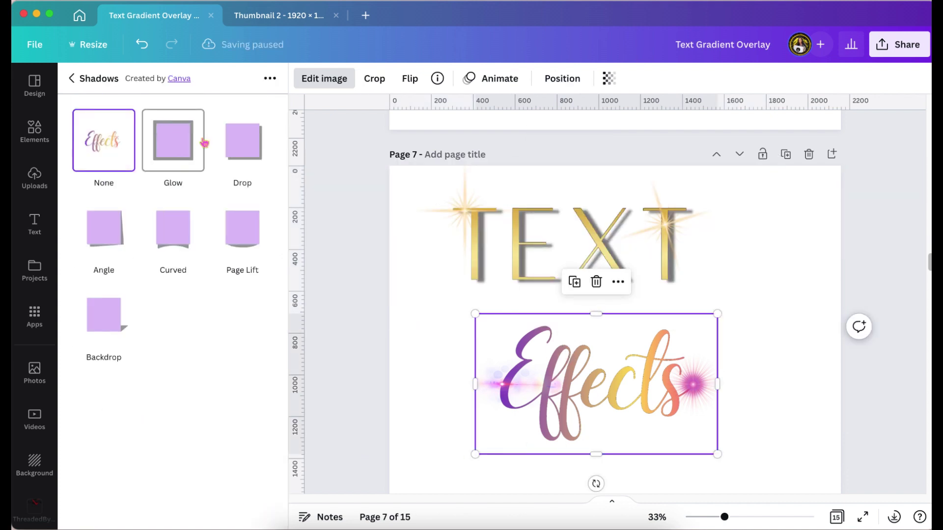
click(242, 140)
click(225, 507)
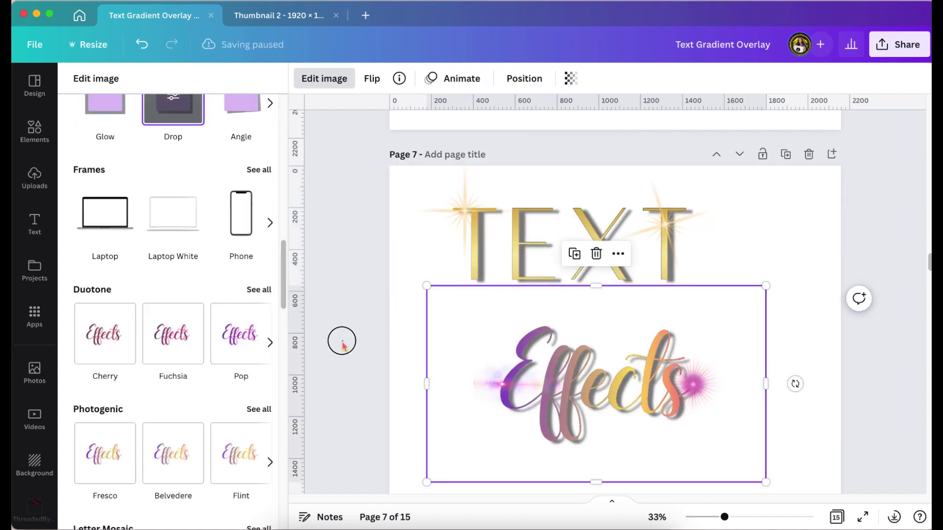
Step: Delete both pink flares, then enlarge Effects and move it up to overlap TEXT
click(504, 384)
click(520, 321)
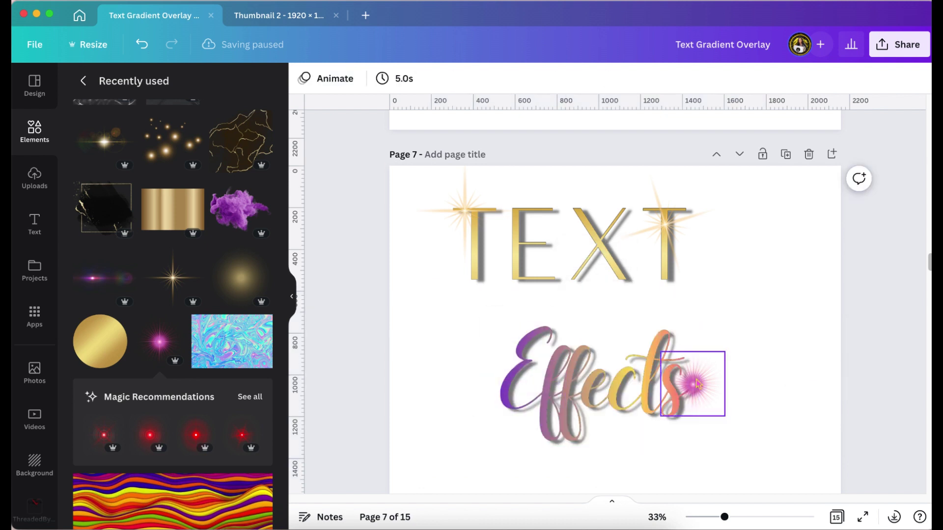
click(692, 385)
click(692, 320)
drag(700, 327, 778, 275)
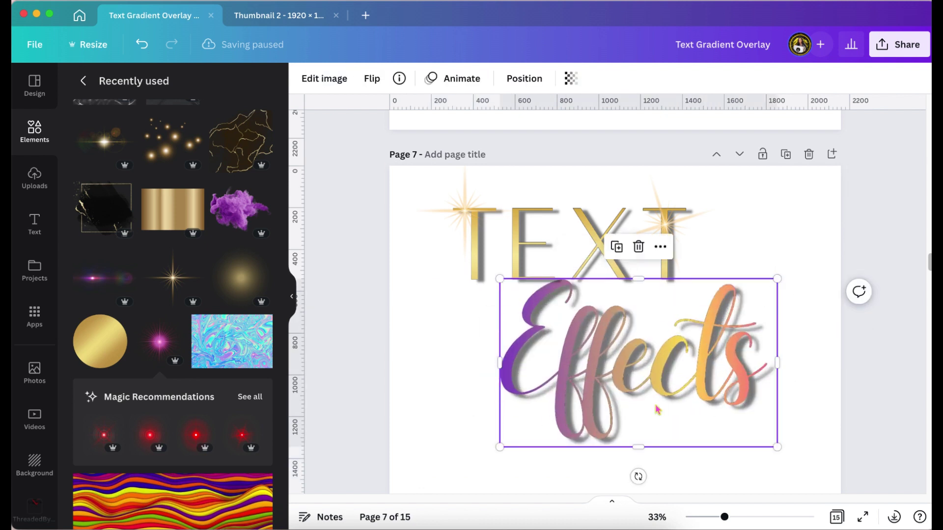
drag(656, 406, 593, 391)
Step: Try tan, mauve, olive and dark brown page backgrounds, settling on warm brown #88583b
click(789, 290)
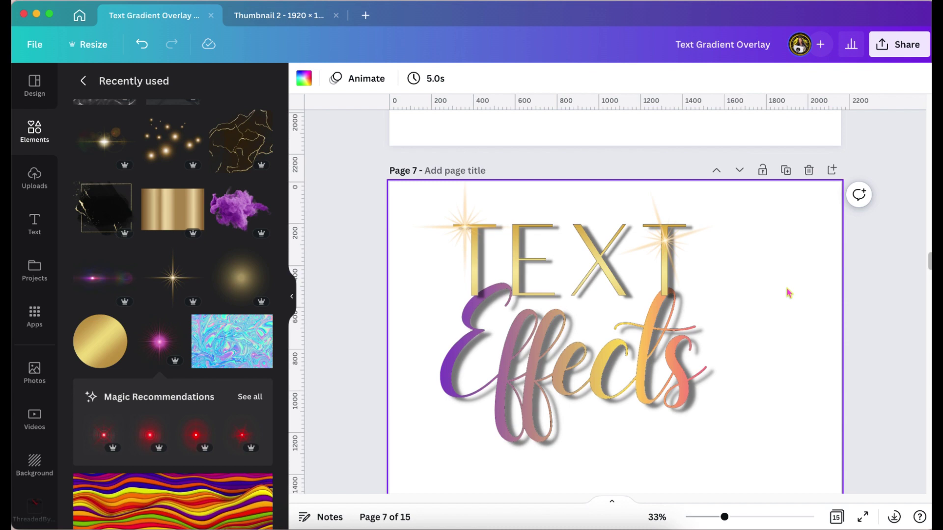
scroll(557, 155, down, 1)
click(304, 79)
scroll(255, 196, down, 3)
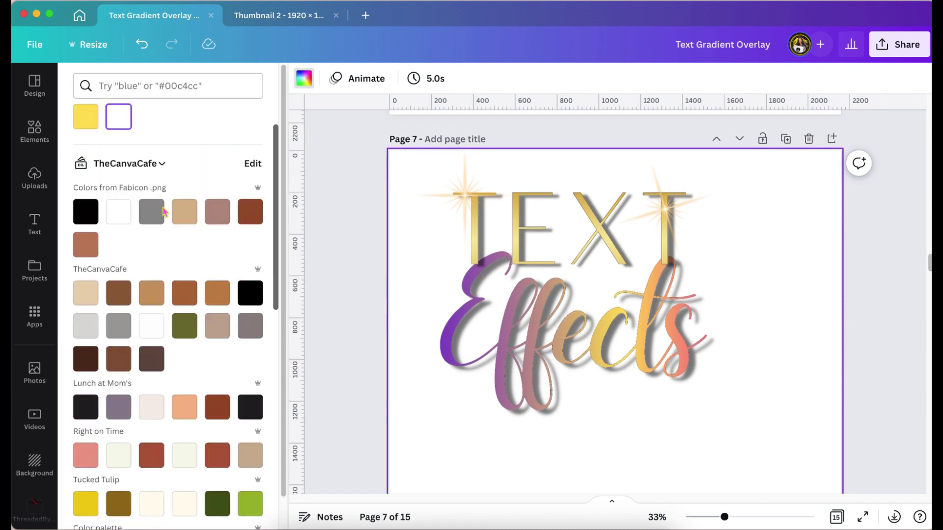
click(184, 212)
scroll(362, 251, down, 2)
scroll(362, 252, up, 1)
click(217, 212)
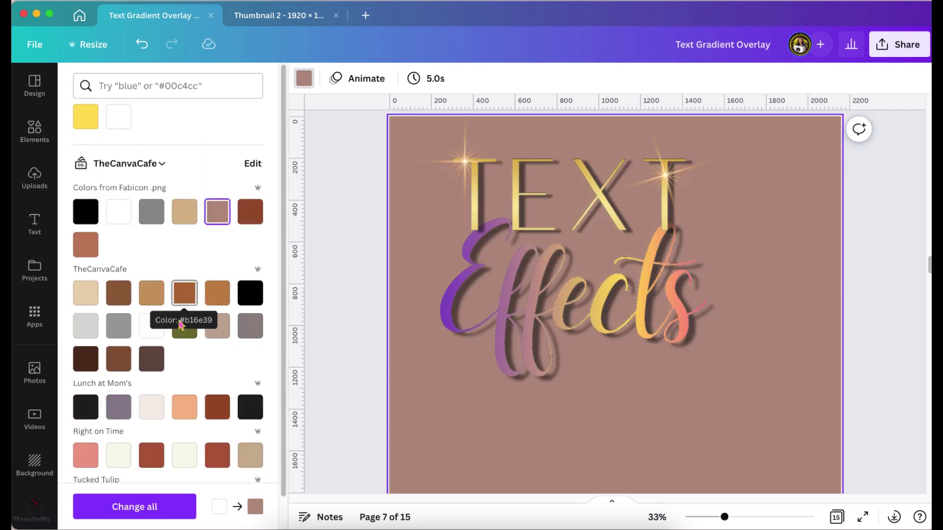
click(185, 326)
scroll(147, 343, down, 4)
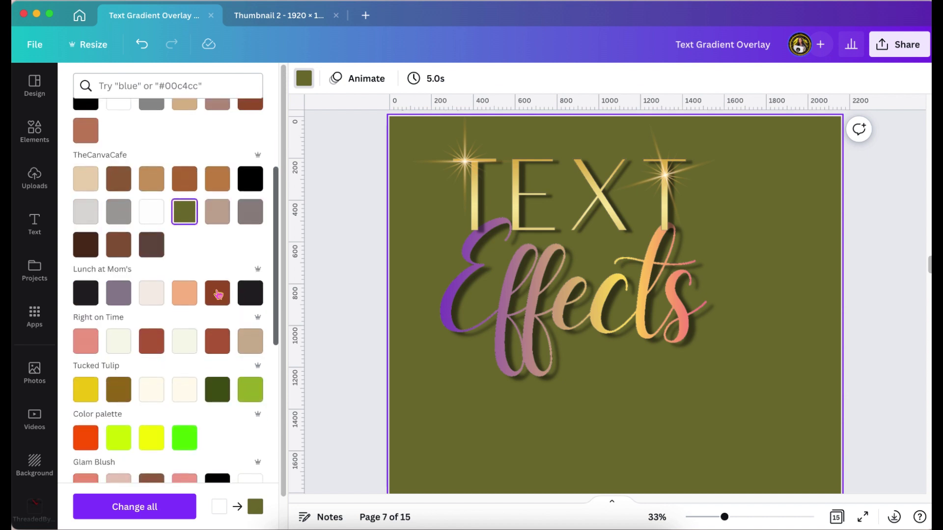
click(85, 244)
click(118, 246)
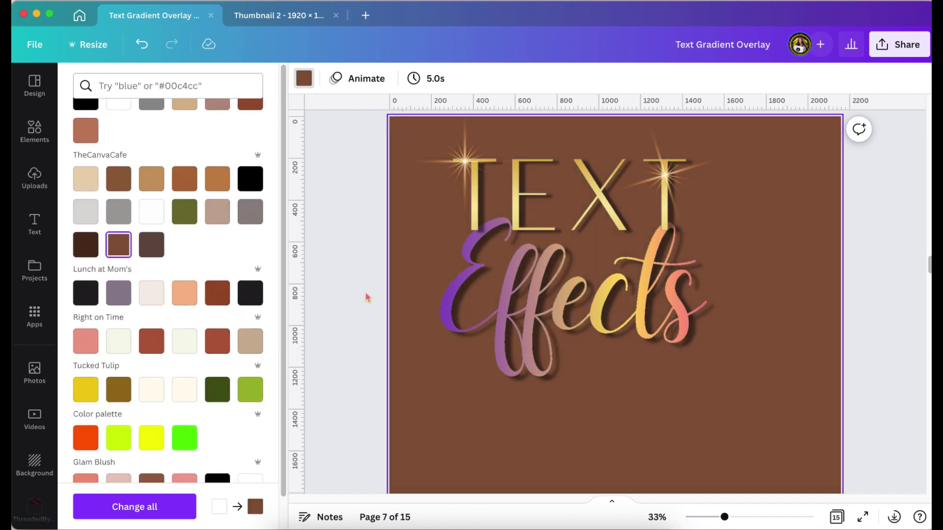
scroll(367, 297, down, 1)
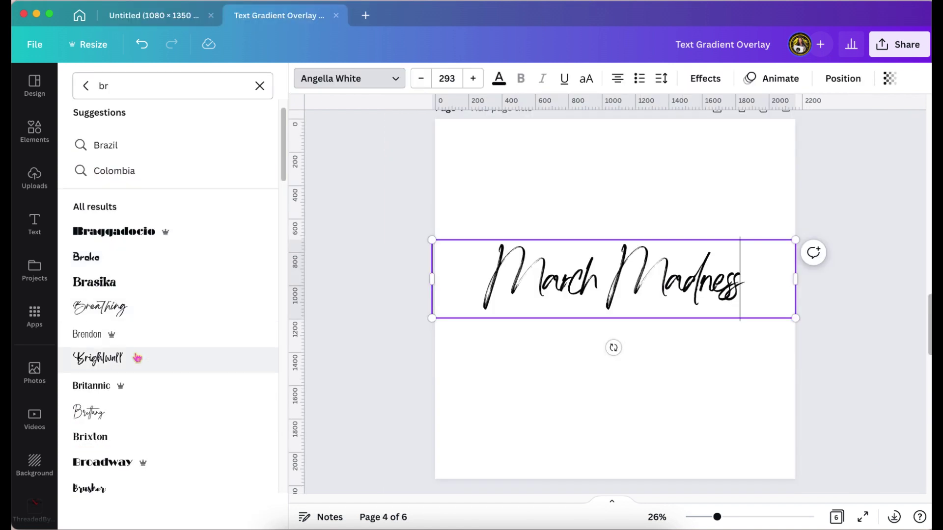
Step: Set March Madness in Brittany, widen its box to one line, and centre it on page 4
click(120, 308)
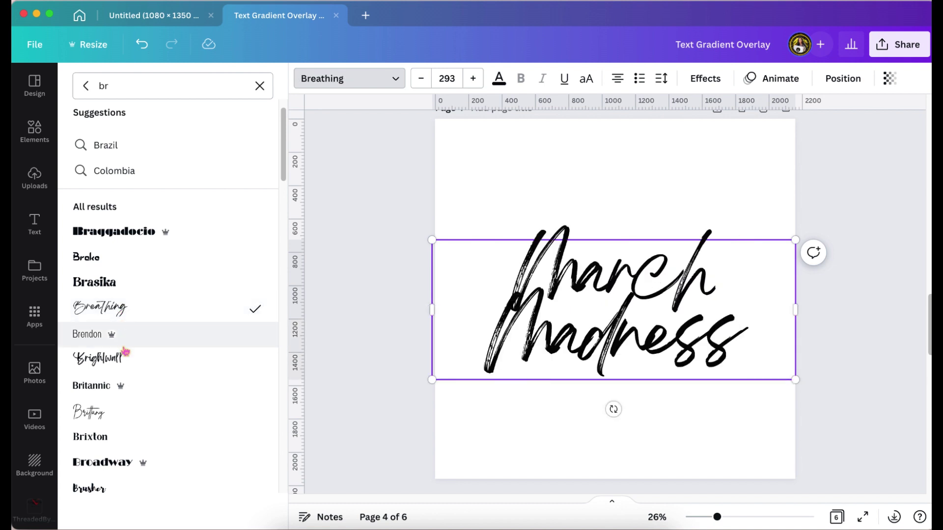
click(99, 421)
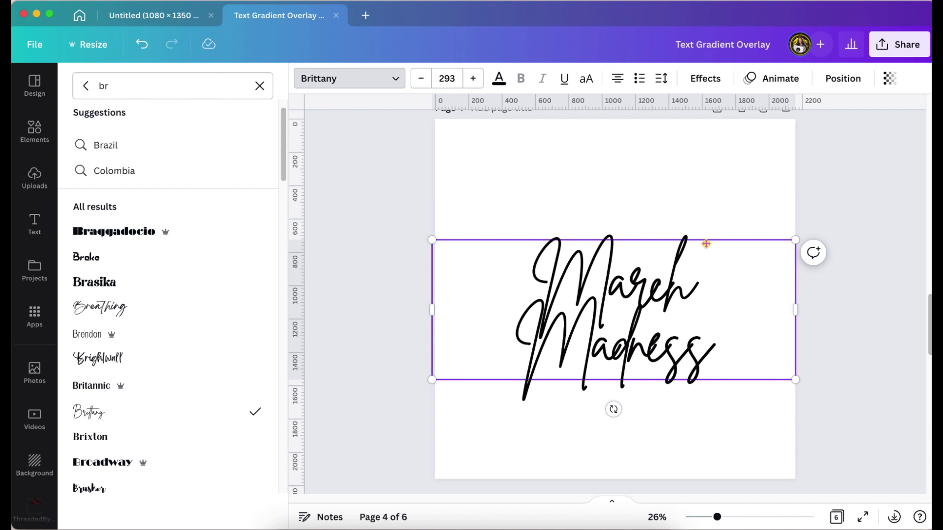
mouse_move(799, 310)
mouse_down()
mouse_move(831, 307)
mouse_move(829, 322)
mouse_move(785, 319)
mouse_up()
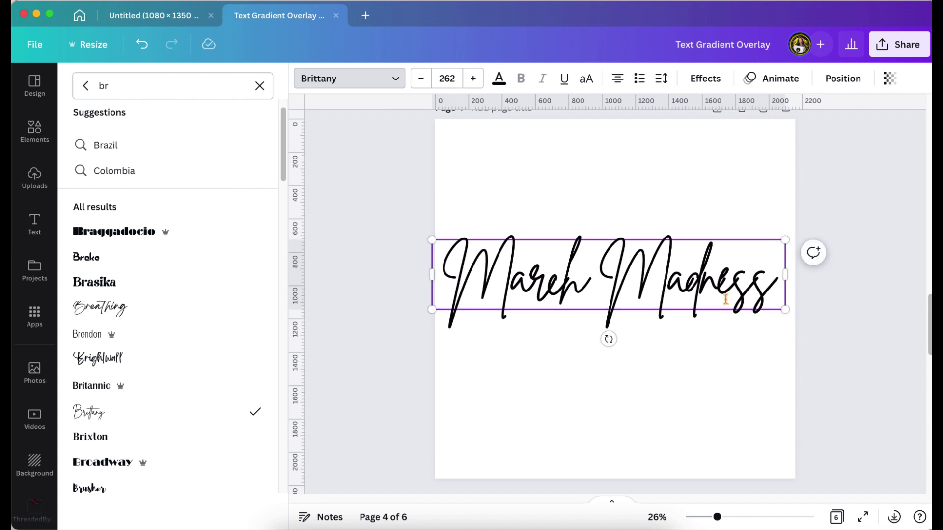
key(Escape)
click(854, 216)
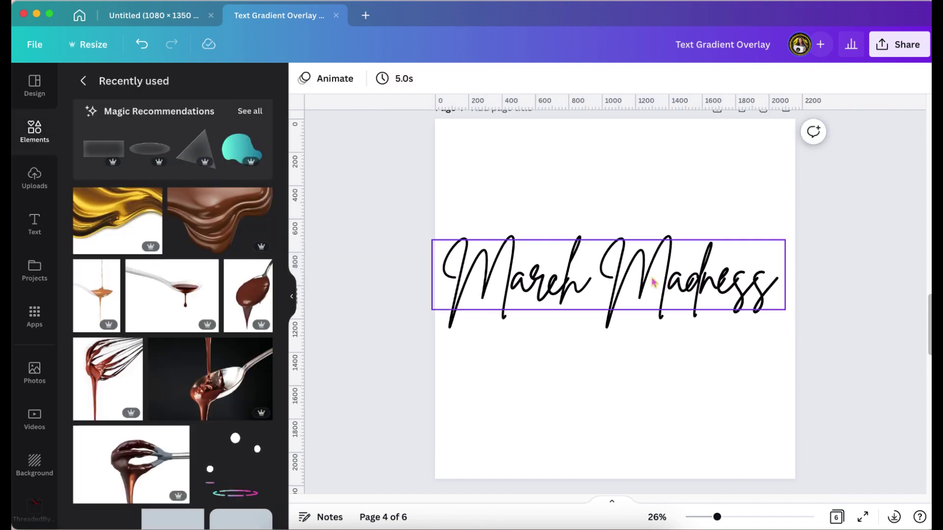
mouse_move(638, 293)
mouse_down()
mouse_move(644, 288)
mouse_move(640, 297)
mouse_up()
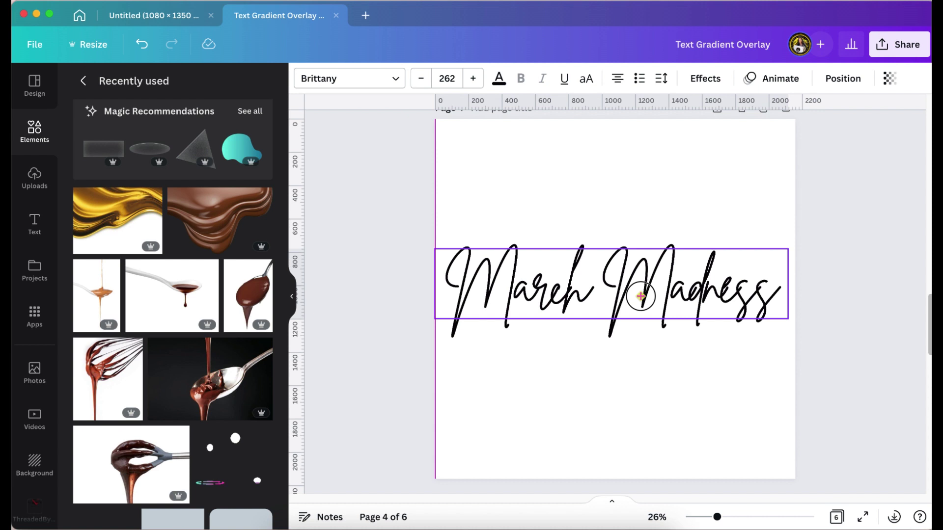
drag(640, 296, 640, 298)
click(855, 167)
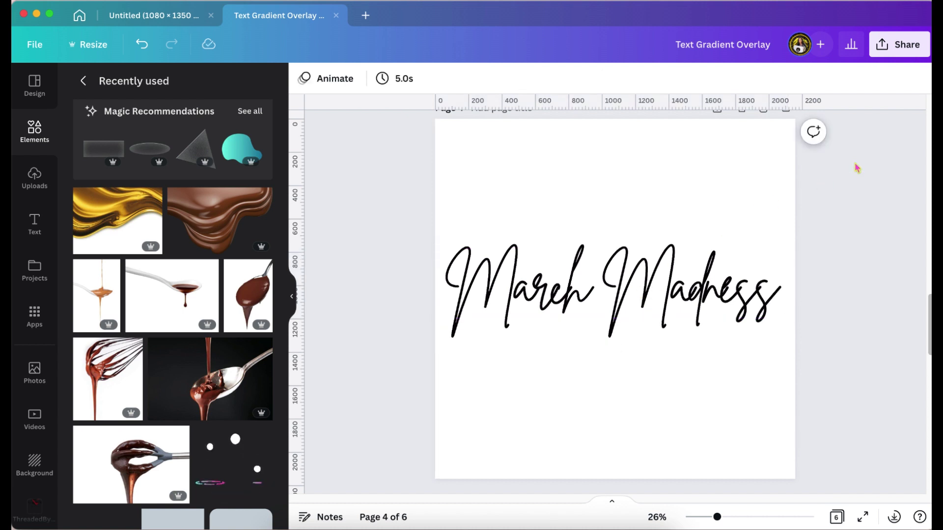
scroll(856, 168, up, 1)
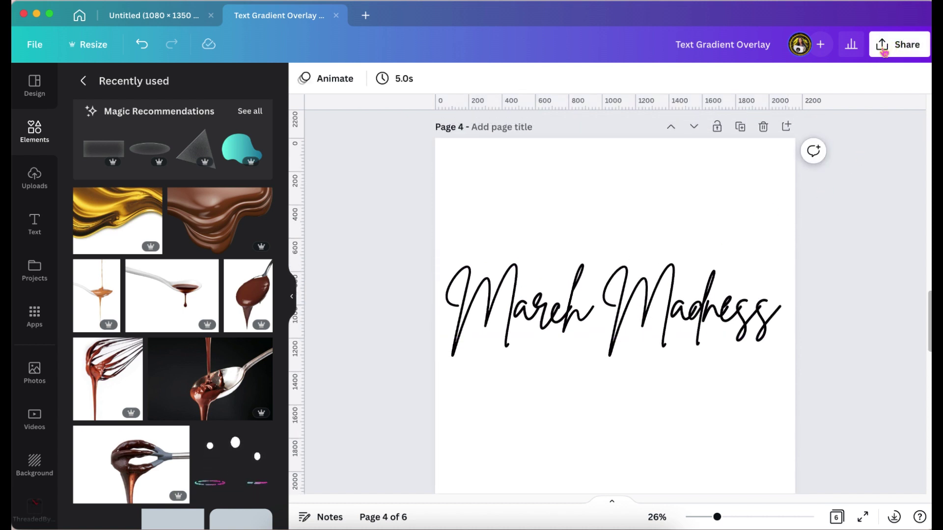
Step: Open the PNG download settings and restrict the selected pages to Page 4 only
click(883, 51)
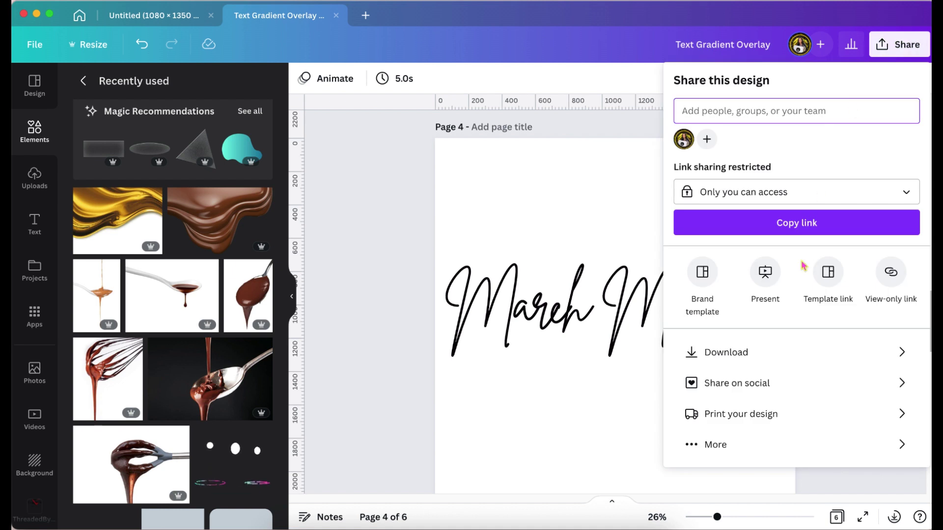
click(705, 352)
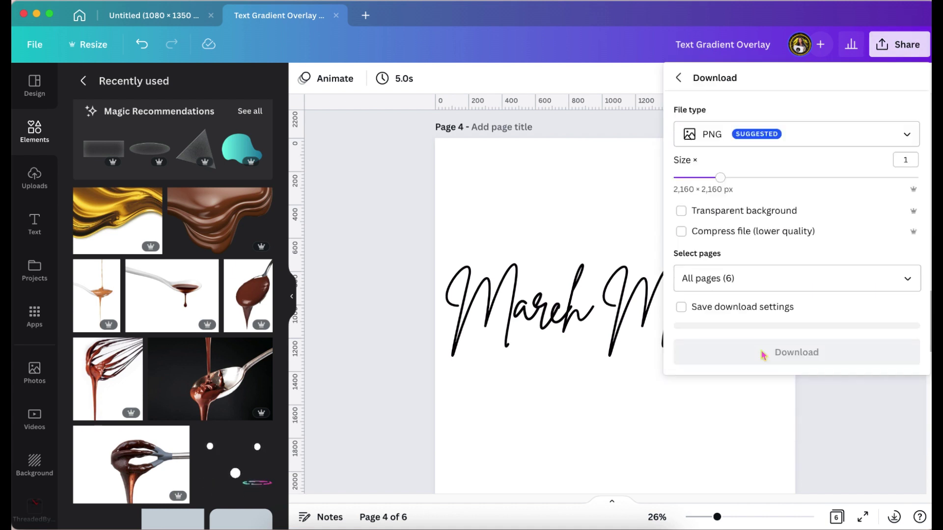
click(906, 289)
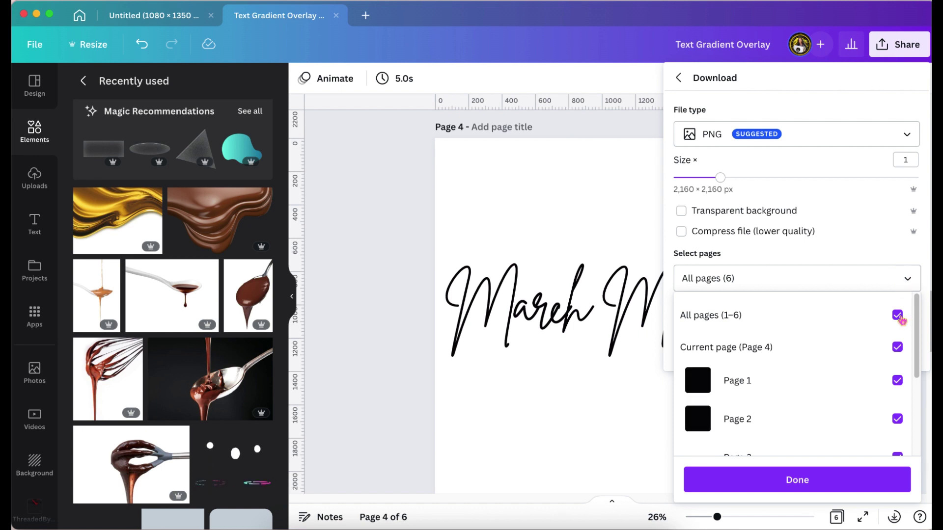
click(844, 375)
scroll(845, 373, down, 1)
scroll(844, 373, up, 1)
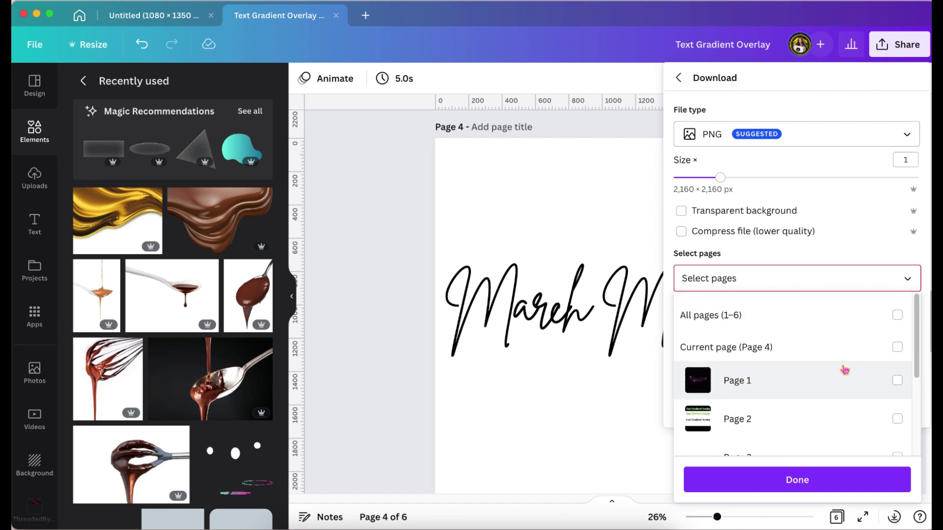
scroll(844, 370, down, 2)
scroll(844, 370, down, 2)
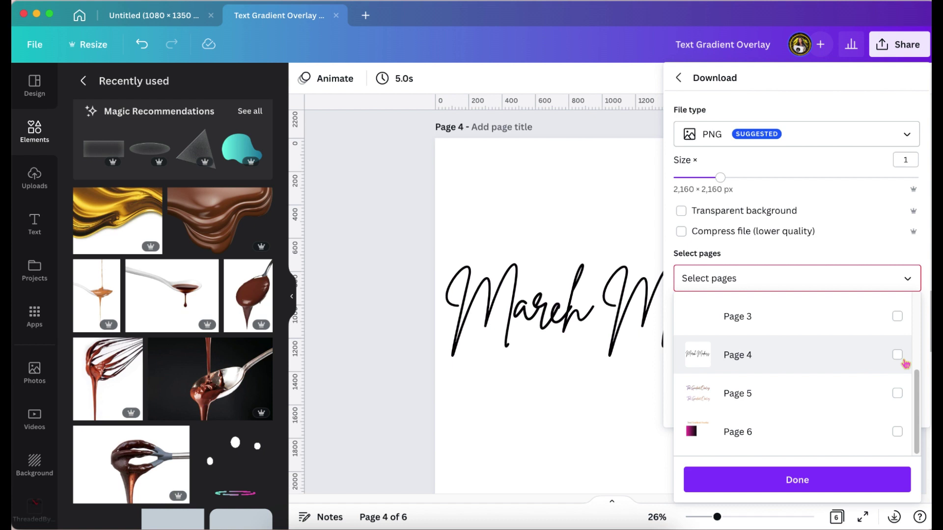
click(898, 356)
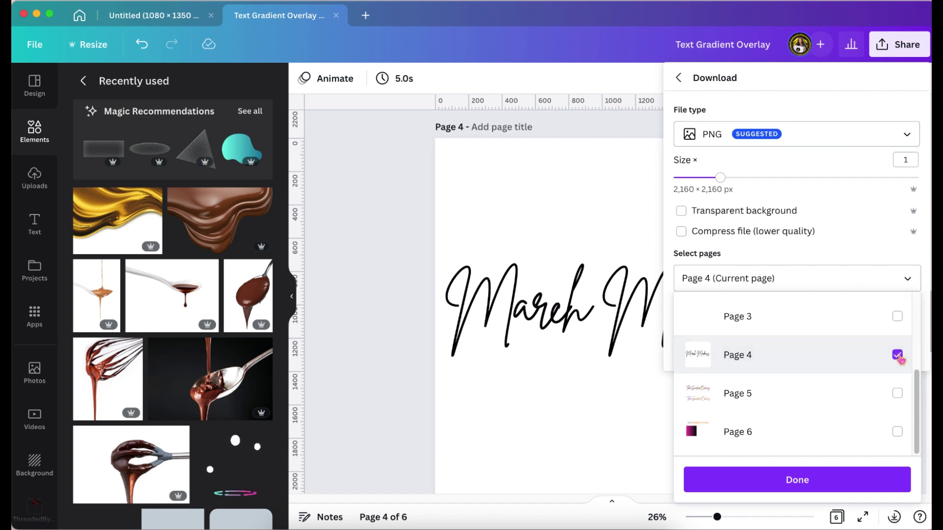
click(805, 480)
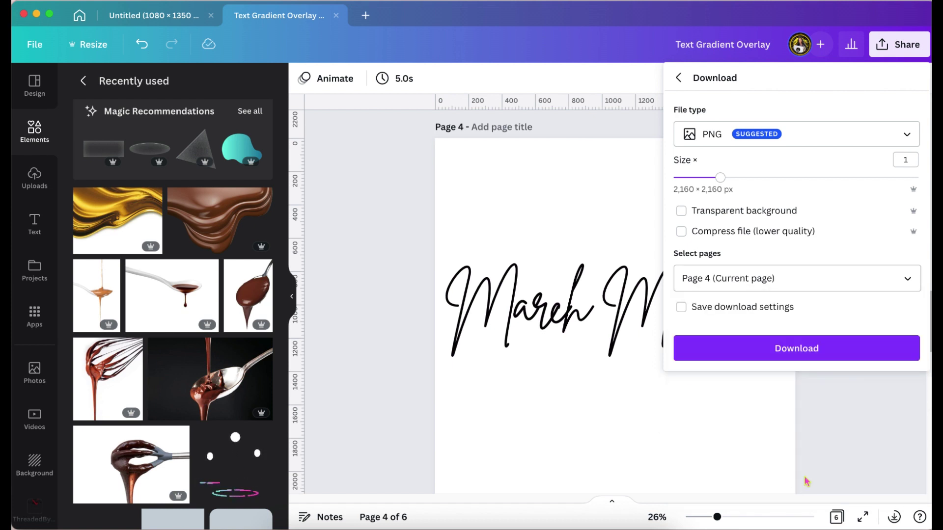
Step: Download page 4 as PNG, then start a new crop selection in LunaPic
click(807, 349)
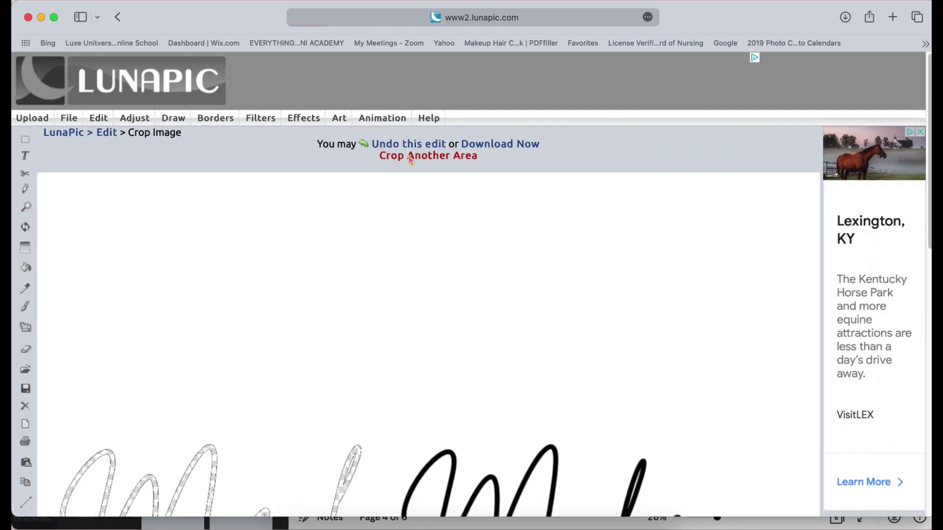
click(427, 155)
scroll(265, 319, down, 5)
click(468, 371)
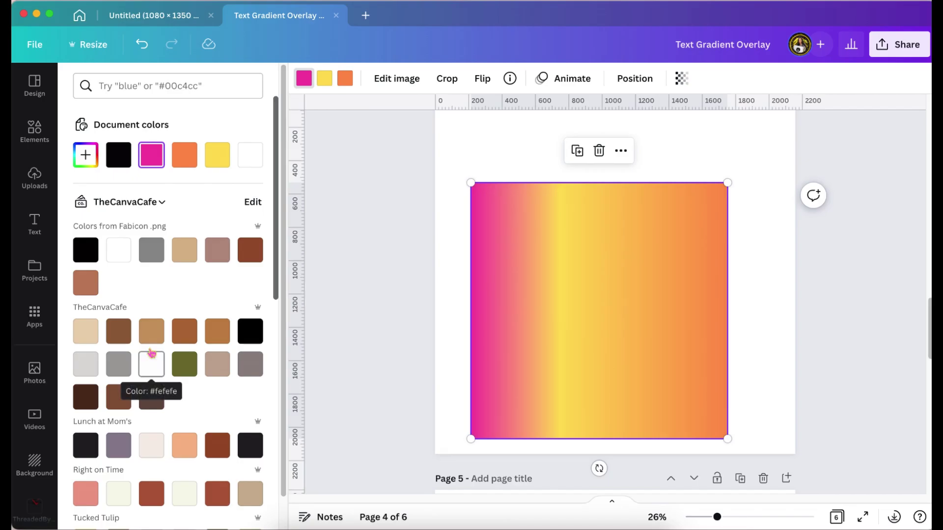
Step: Recolour the gradient stops to green, lime and bright yellow so it fades green to yellow
scroll(150, 354, down, 10)
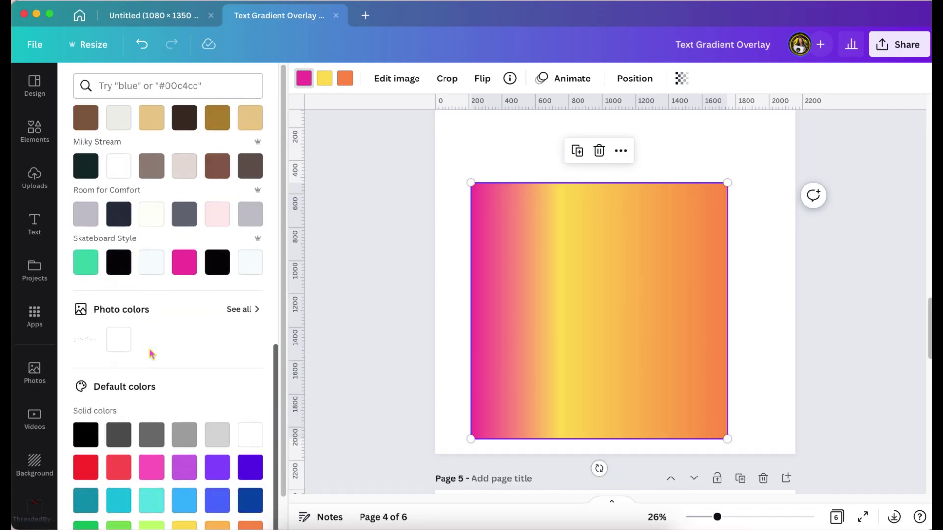
scroll(152, 354, down, 2)
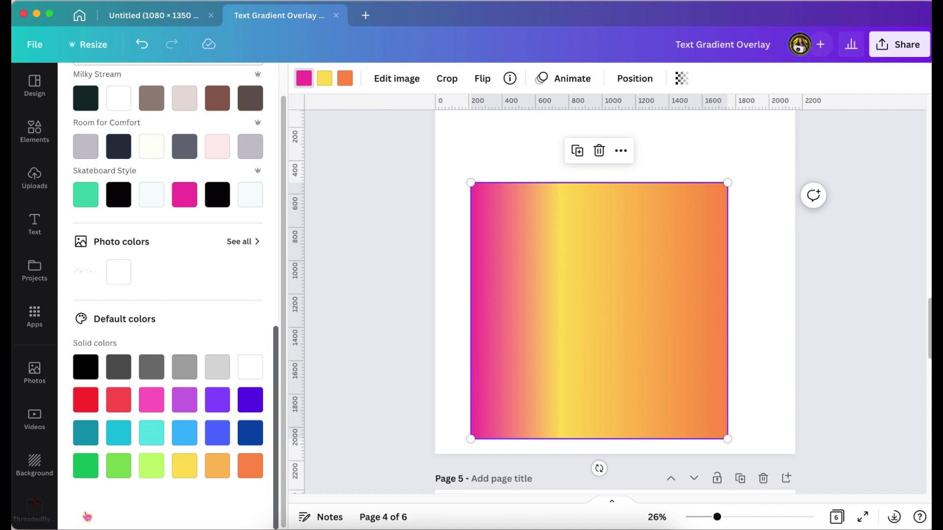
click(85, 473)
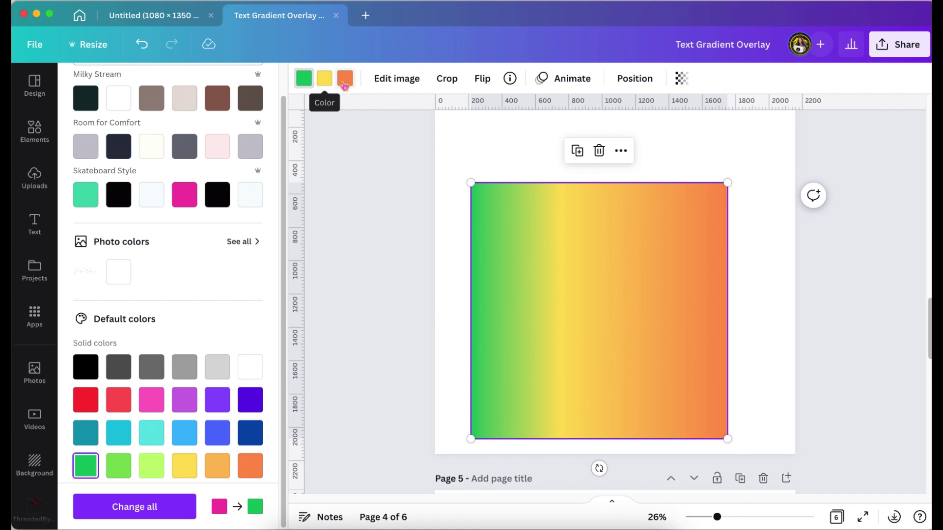
click(324, 81)
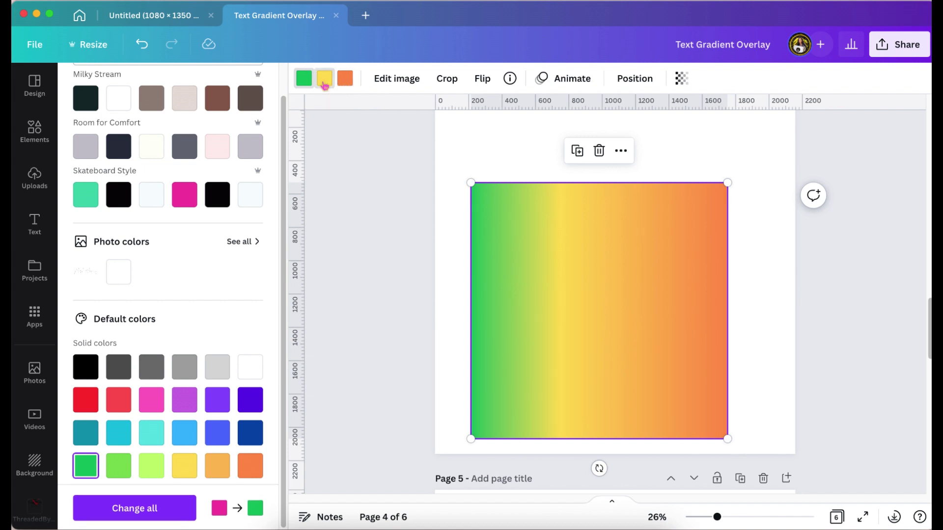
click(151, 473)
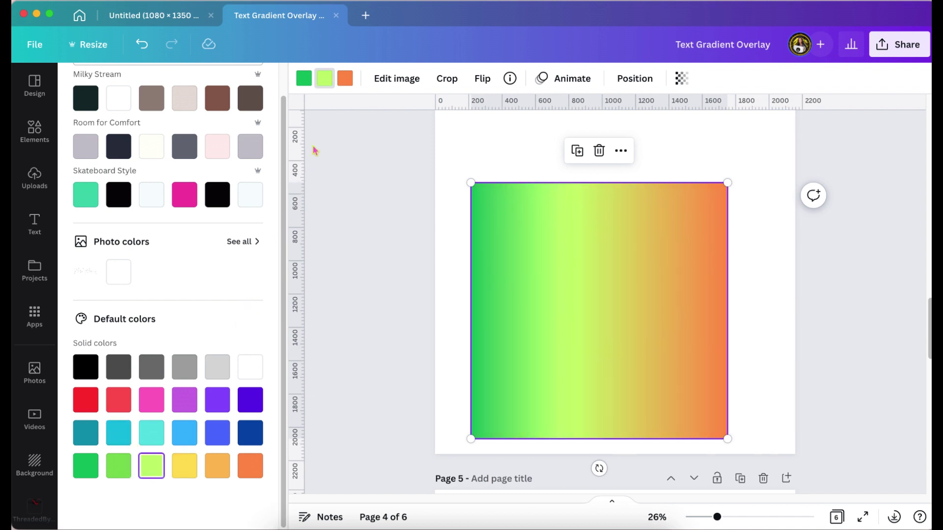
click(349, 80)
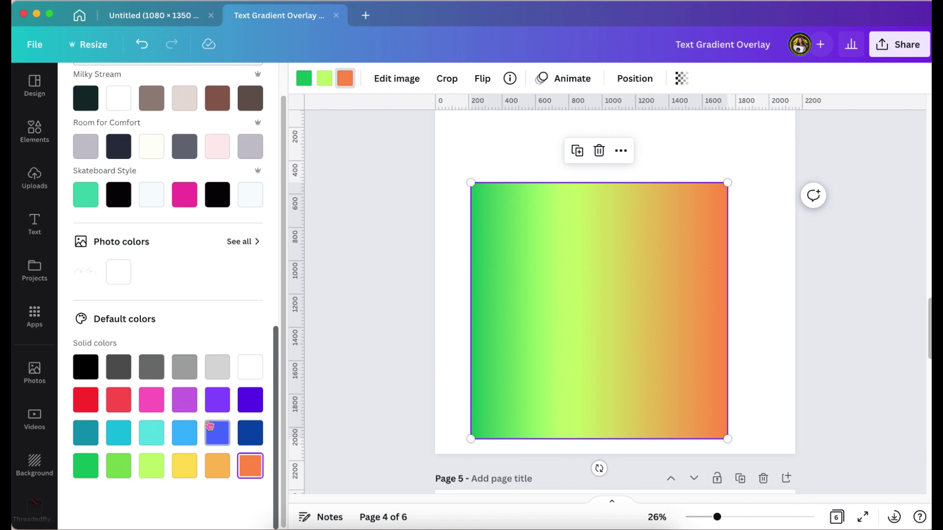
click(186, 478)
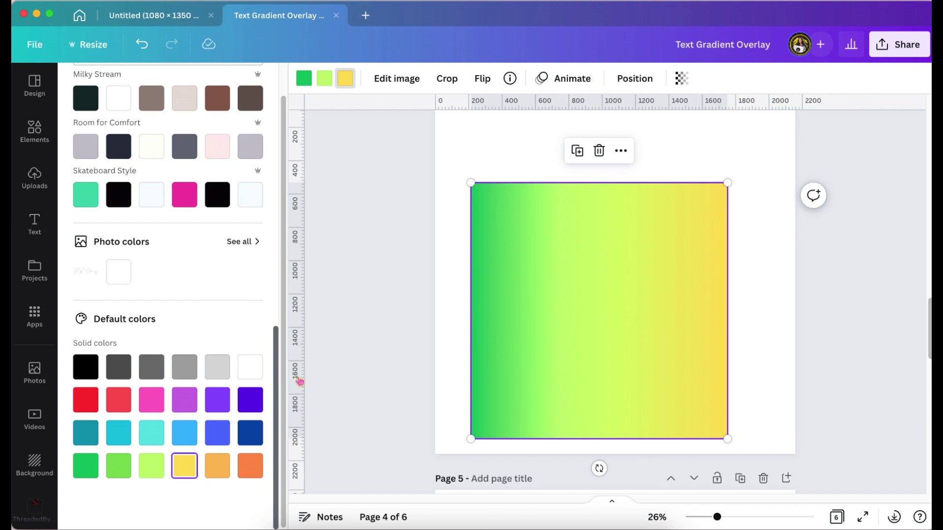
scroll(235, 373, up, 10)
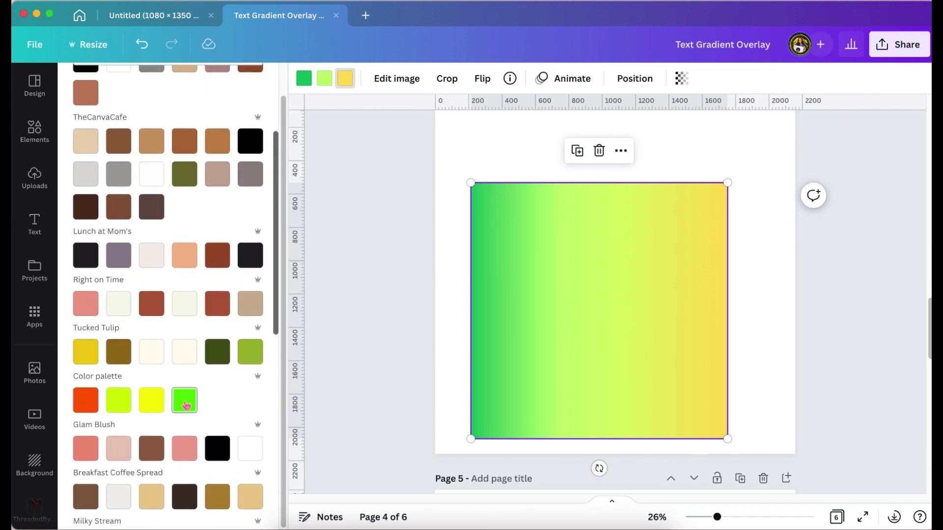
click(154, 408)
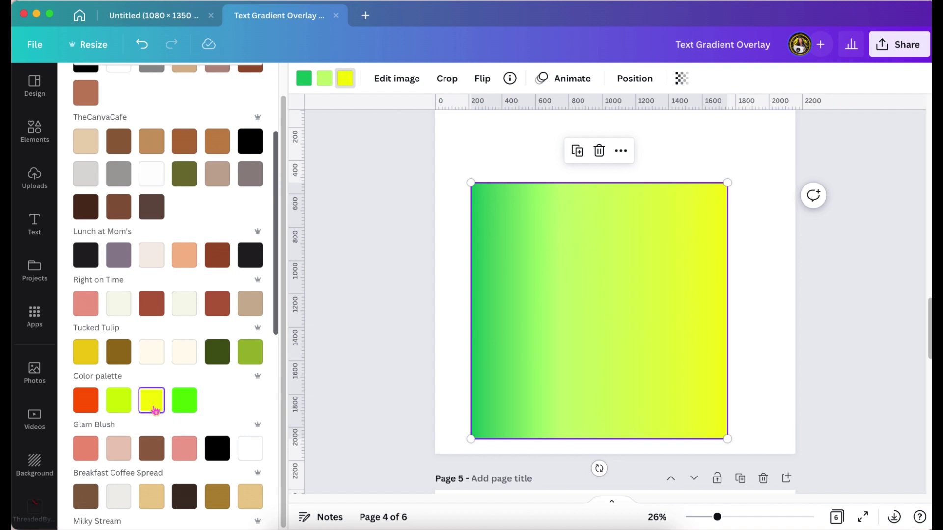
click(329, 295)
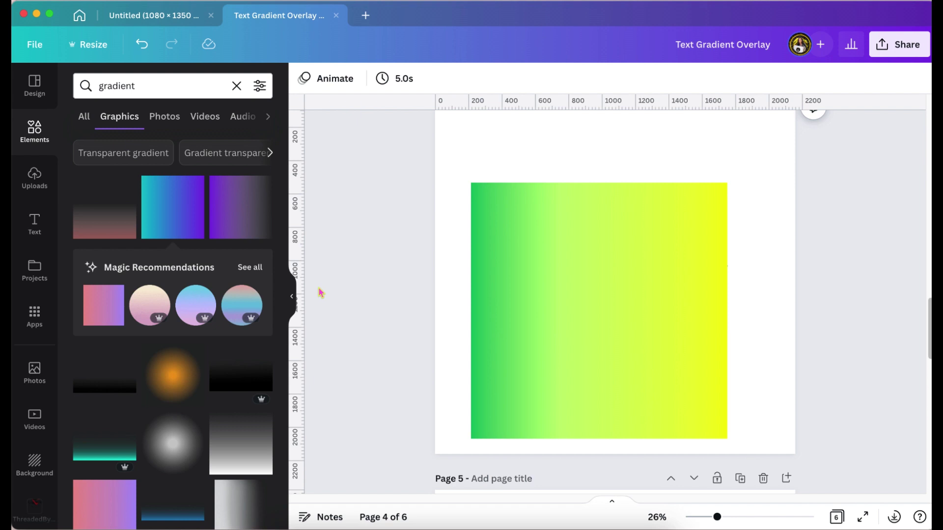
Step: Move and enlarge the green-yellow gradient square, then send it behind the March Madness image
click(548, 229)
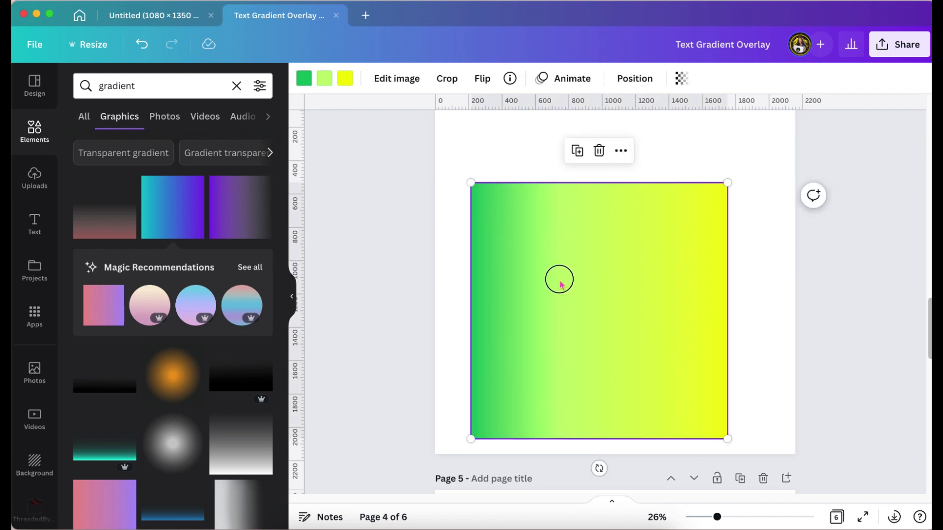
drag(561, 284, 533, 228)
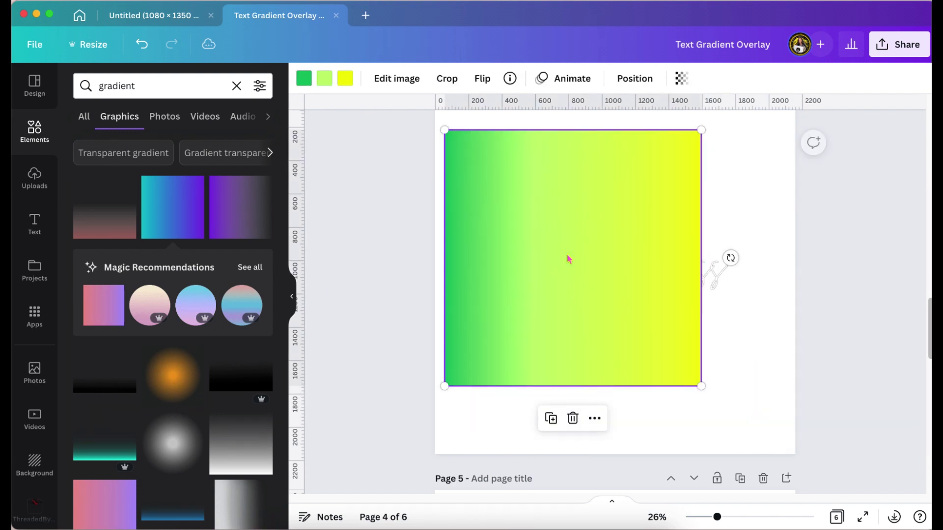
drag(701, 386, 795, 418)
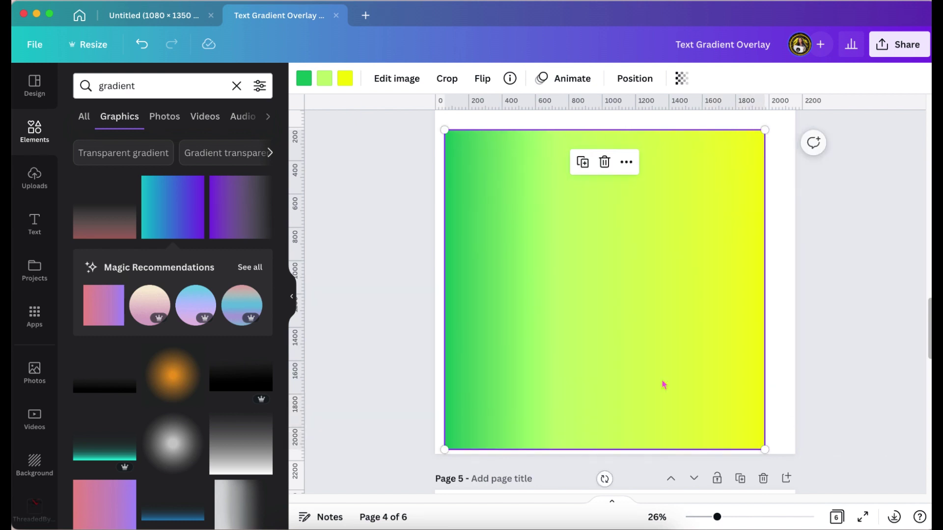
drag(660, 368, 669, 357)
scroll(668, 353, up, 1)
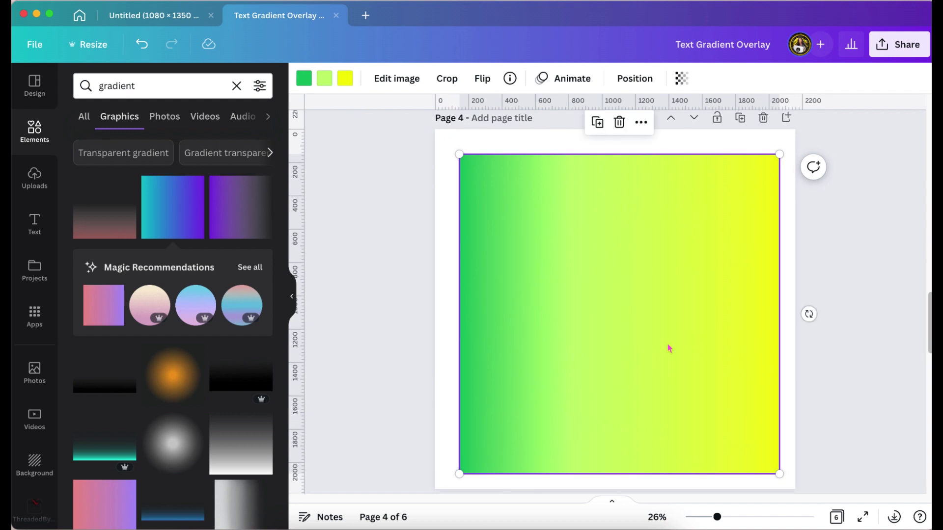
click(630, 81)
click(602, 116)
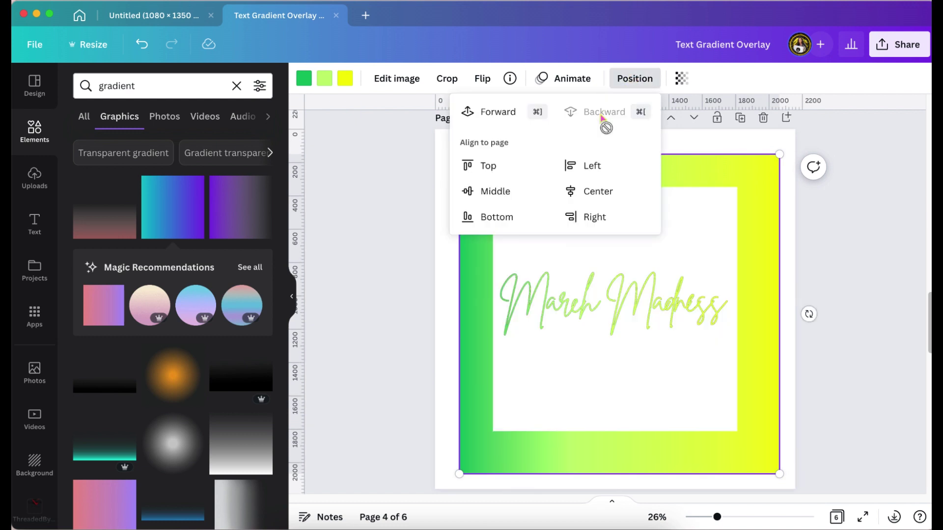
click(440, 274)
Step: Enlarge the March Madness image from both corners and centre it over the gradient
click(553, 228)
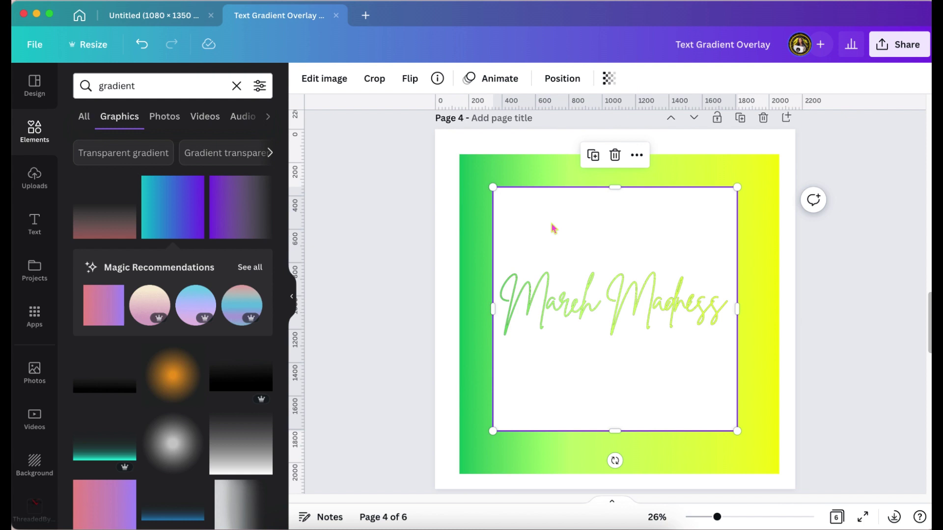
drag(493, 187, 447, 132)
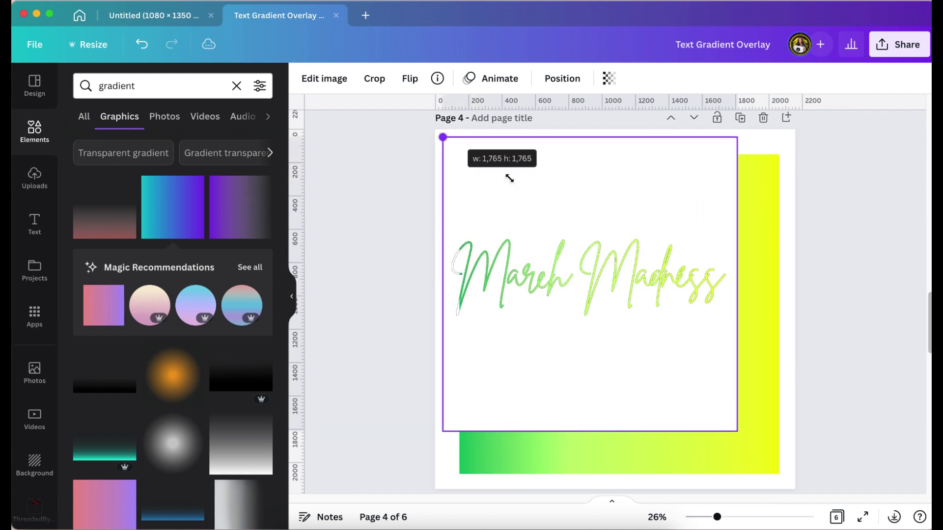
drag(736, 433, 785, 456)
drag(696, 421, 705, 417)
drag(717, 519, 736, 524)
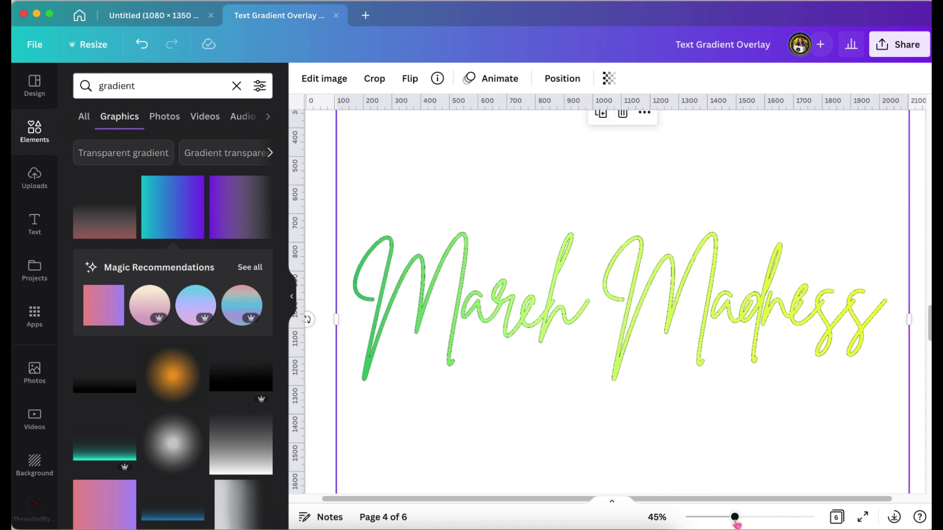
Step: Select the gradient behind the March Madness image and stretch it across the whole lettering
scroll(741, 458, down, 5)
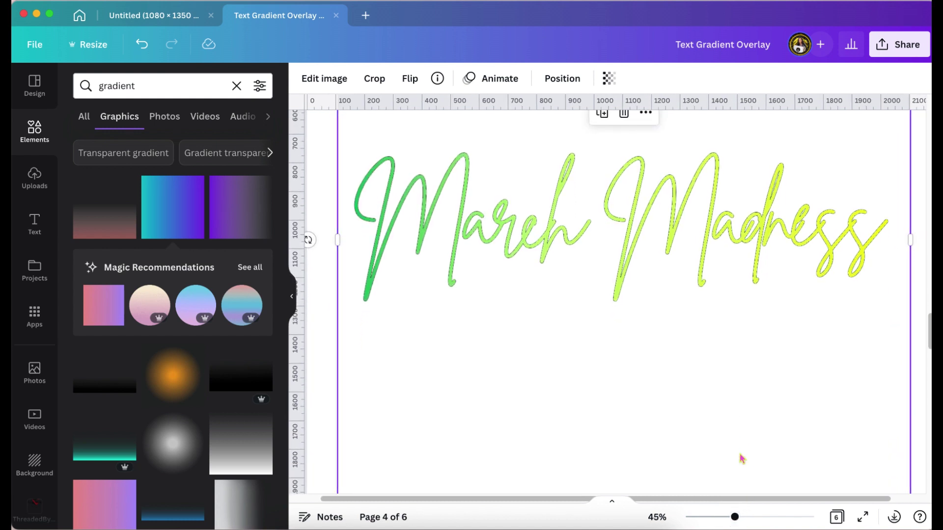
scroll(741, 458, down, 1)
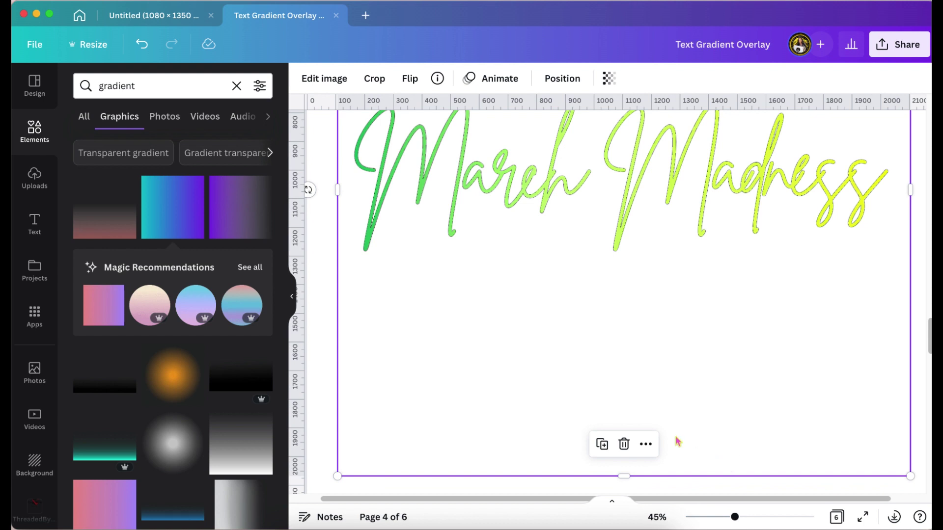
scroll(677, 441, up, 2)
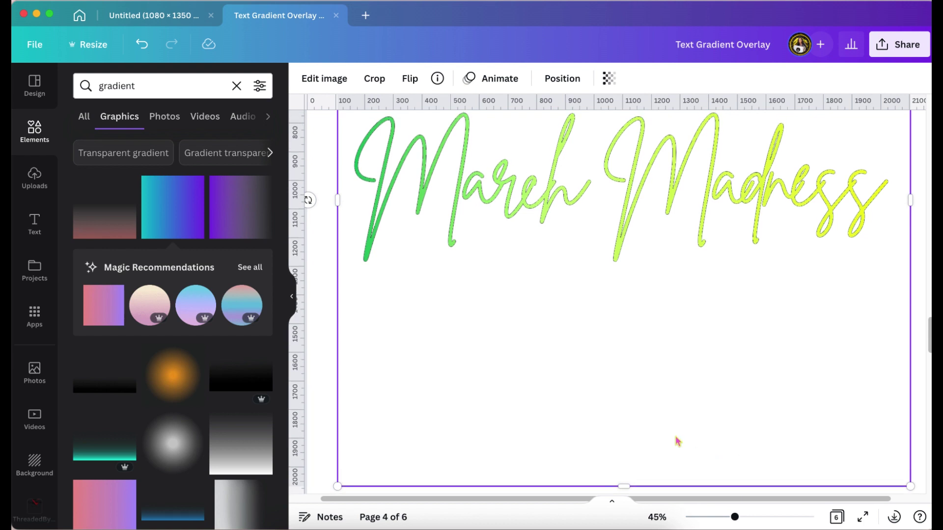
click(677, 386)
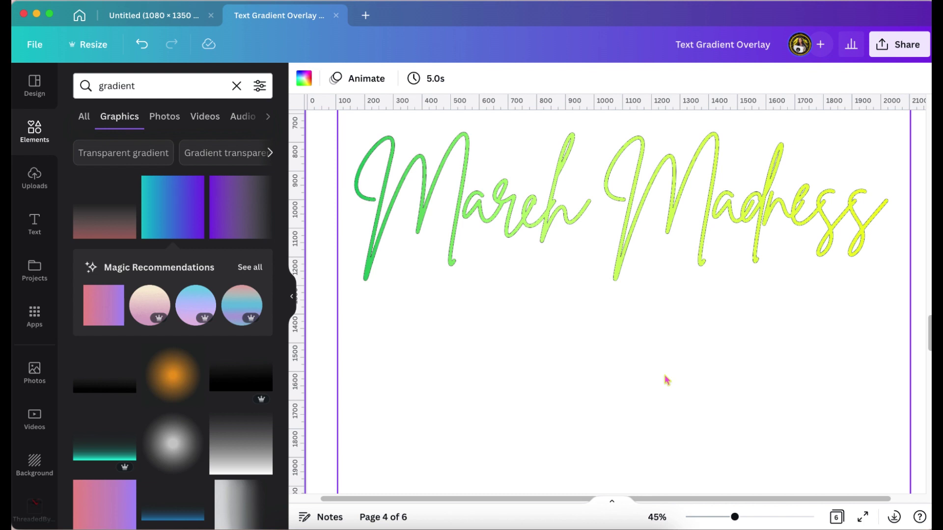
click(666, 381)
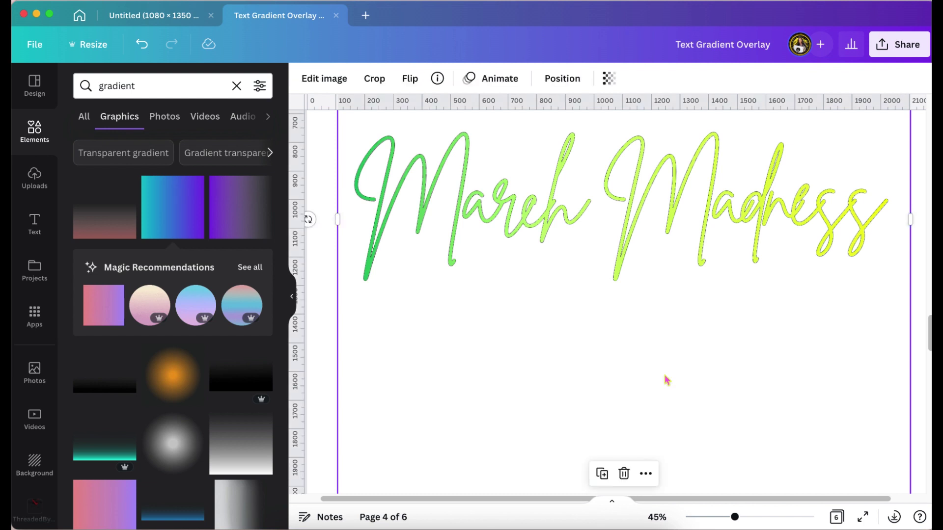
click(666, 380)
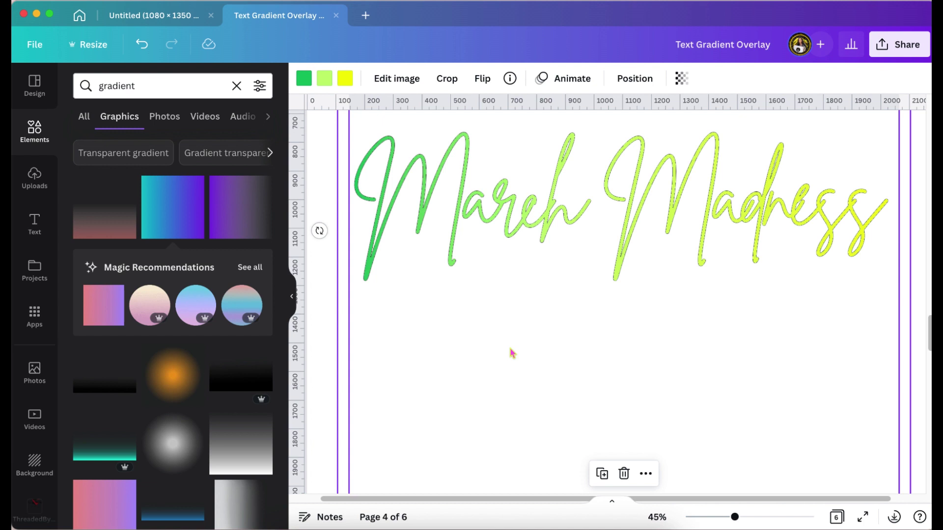
scroll(519, 408, down, 3)
scroll(519, 408, up, 1)
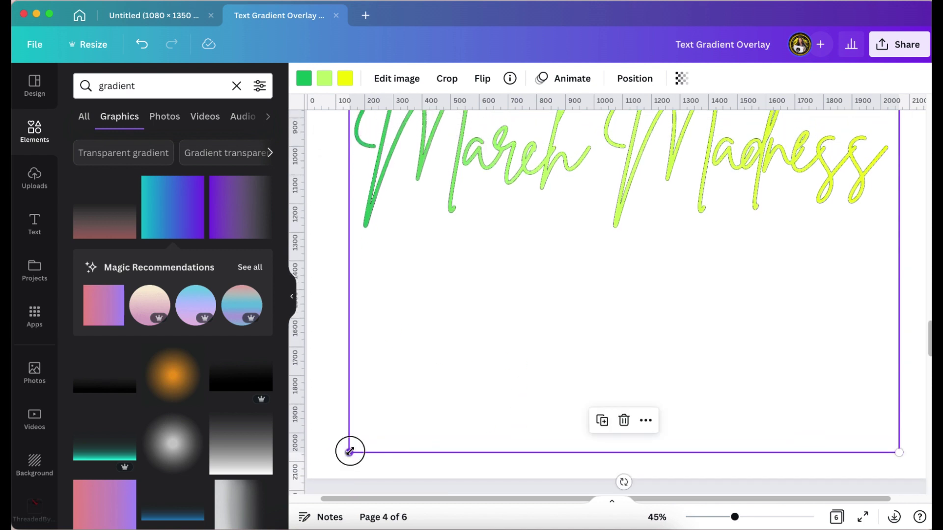
mouse_move(350, 451)
mouse_down()
mouse_move(328, 461)
mouse_move(349, 438)
mouse_move(343, 445)
mouse_up()
Step: Reselect the March Madness image and zoom out to view the whole page
scroll(592, 418, up, 1)
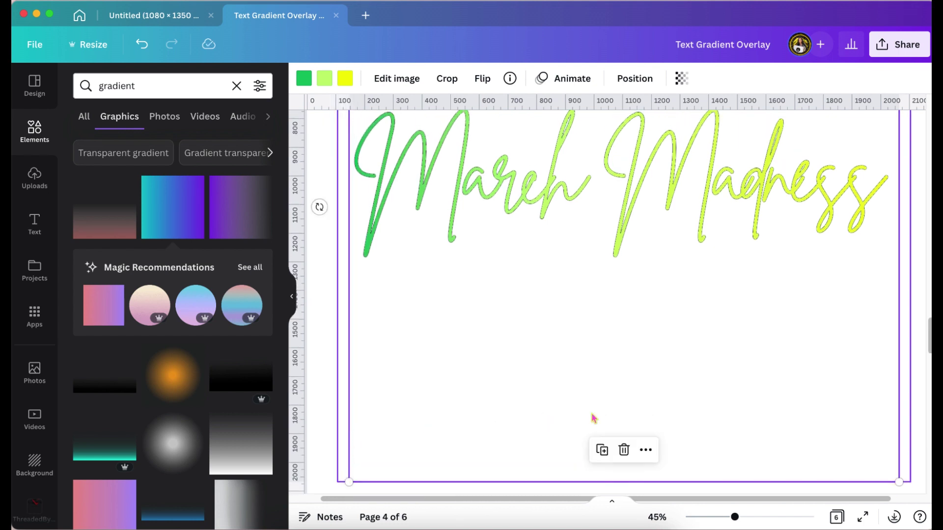
click(906, 400)
scroll(905, 396, up, 3)
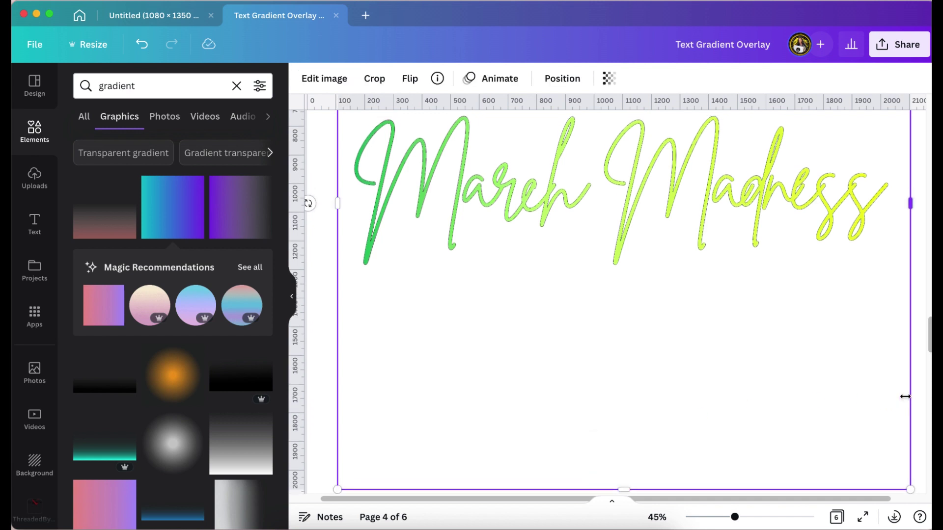
scroll(905, 396, up, 1)
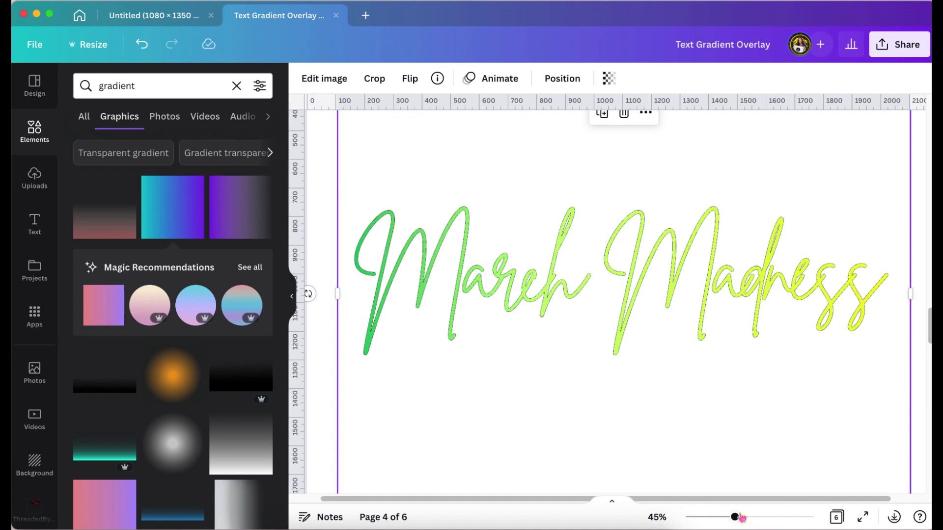
drag(736, 517, 722, 517)
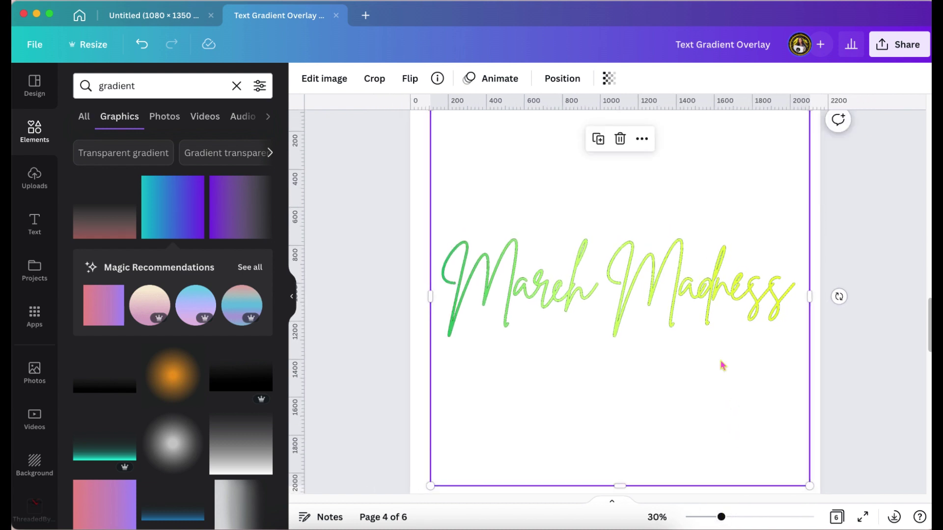
Step: Make page 3's background black and crop the empty space above the March Madness lettering
click(555, 82)
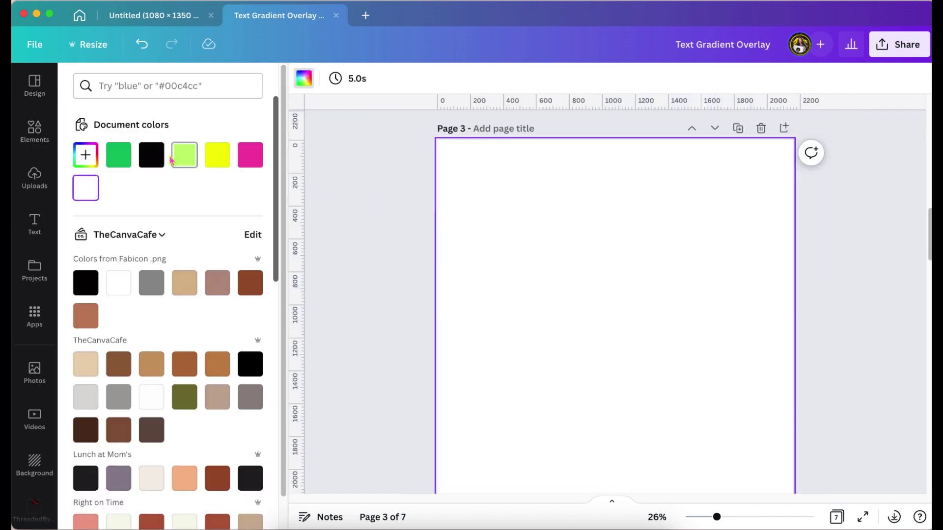
click(153, 156)
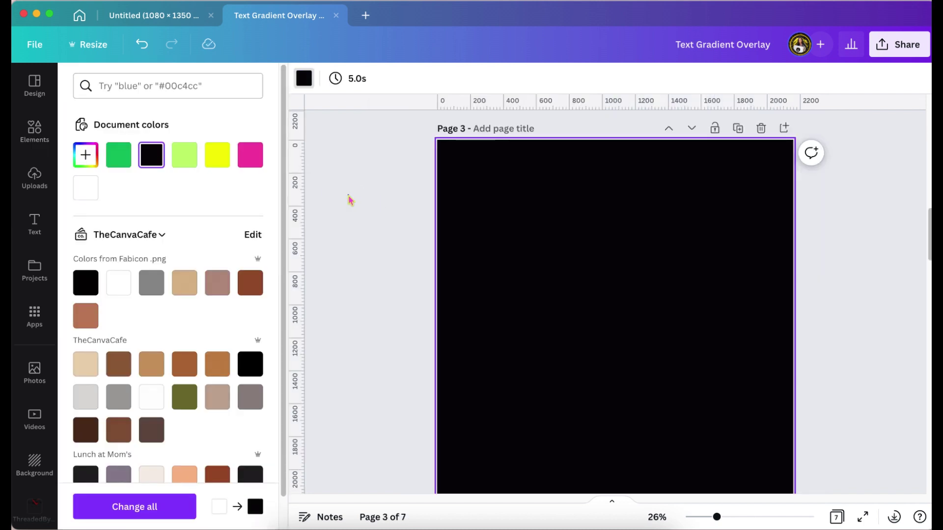
key(Escape)
key(Escape)
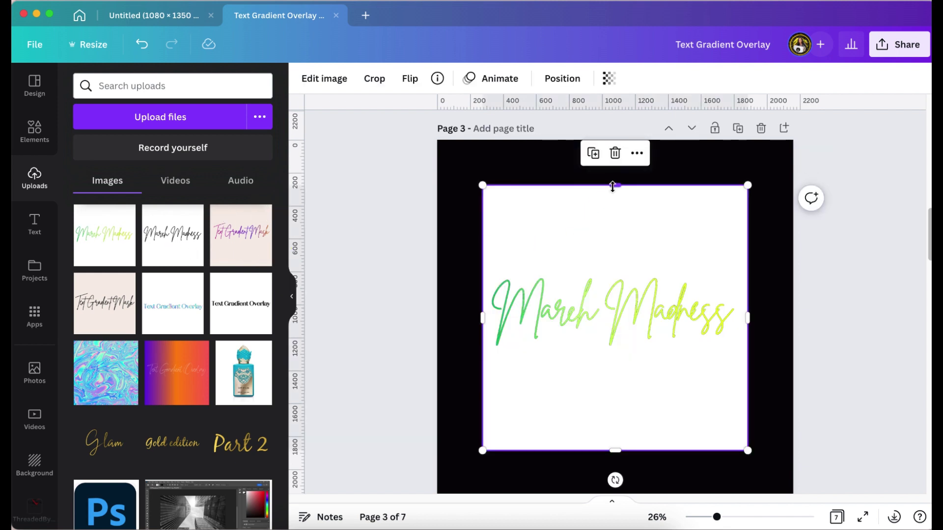
drag(612, 185, 615, 260)
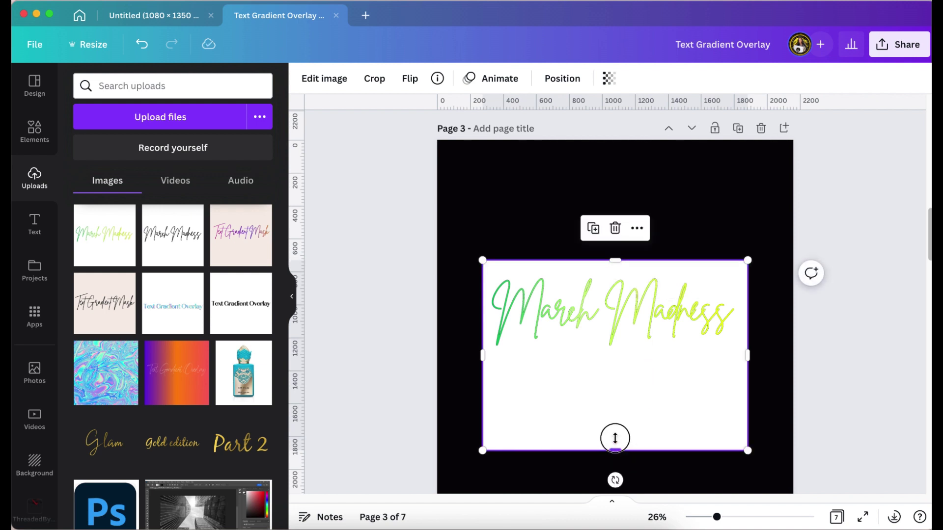